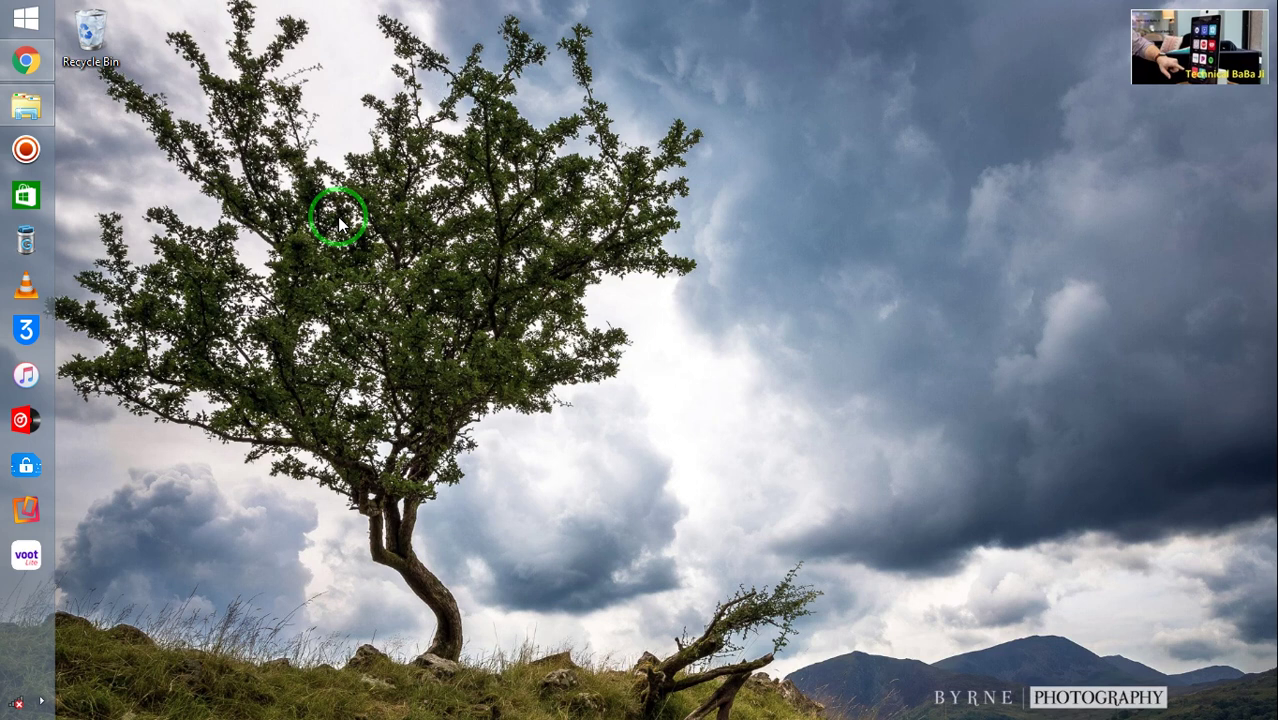
Launch the digitaldj advance 2021 installer from the megic dj folder with English (U.S.) as the installer language
click(33, 113)
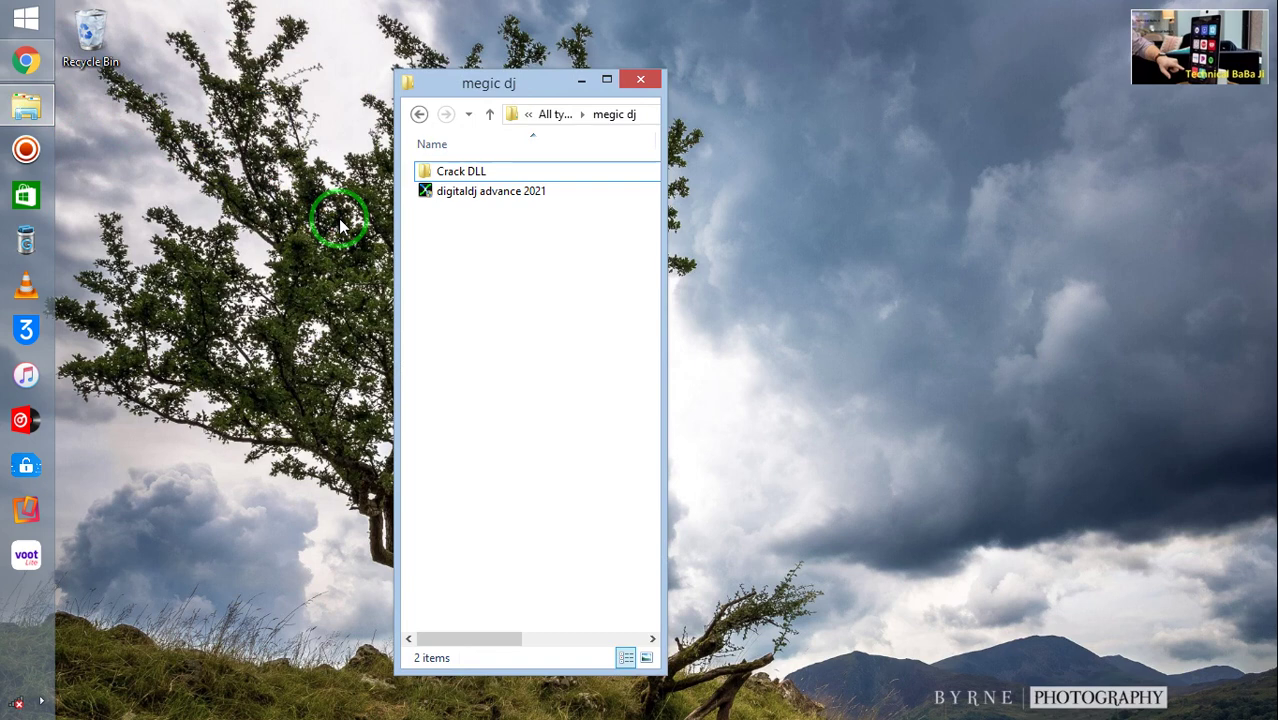
click(476, 197)
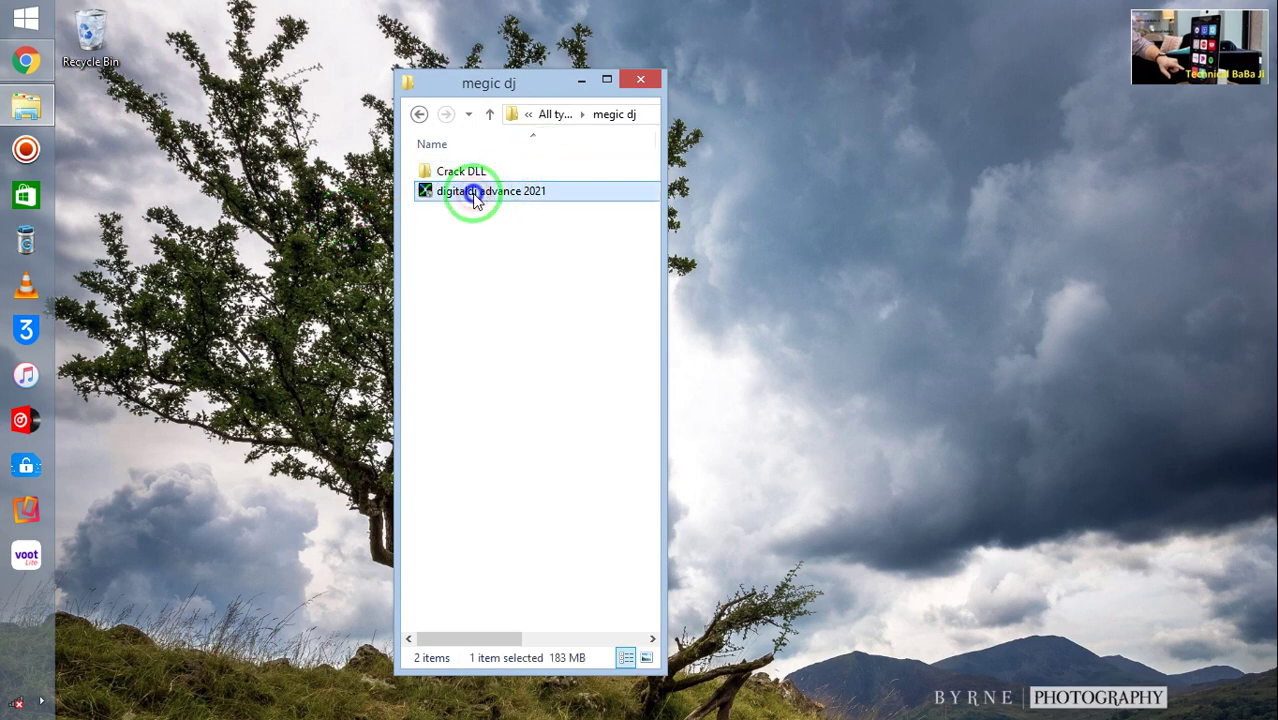
right_click(476, 197)
click(519, 227)
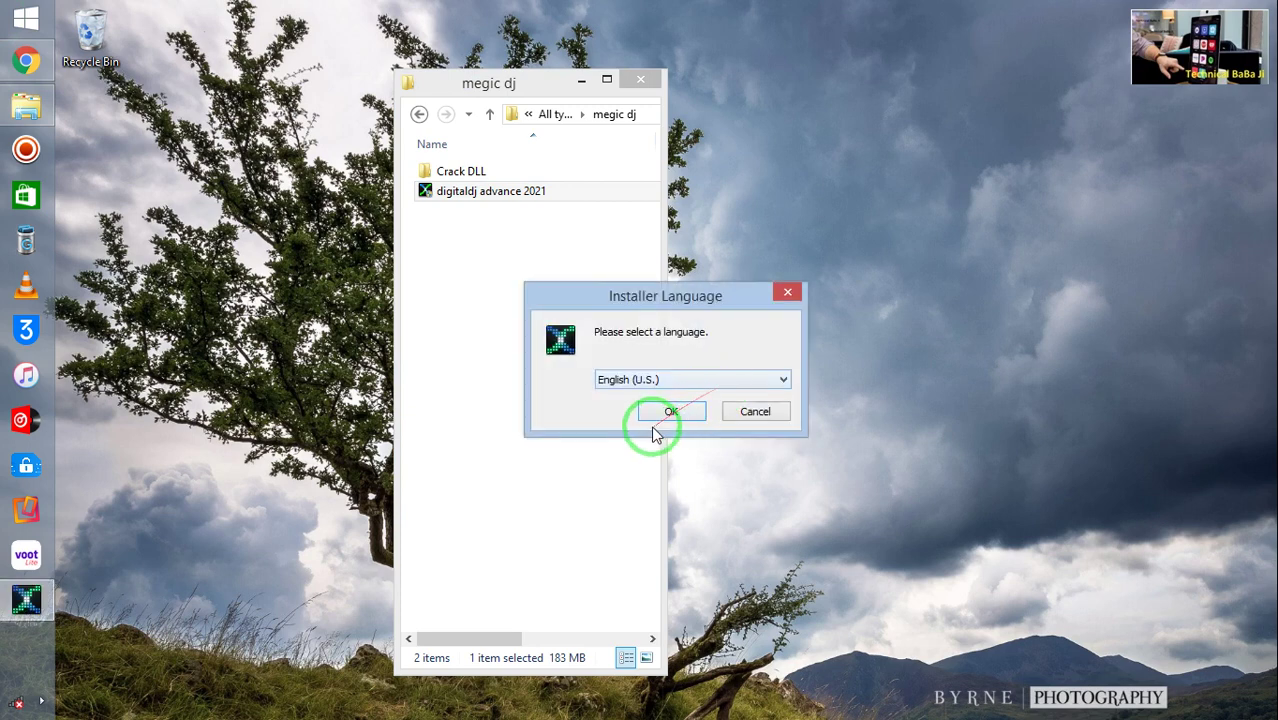
click(670, 418)
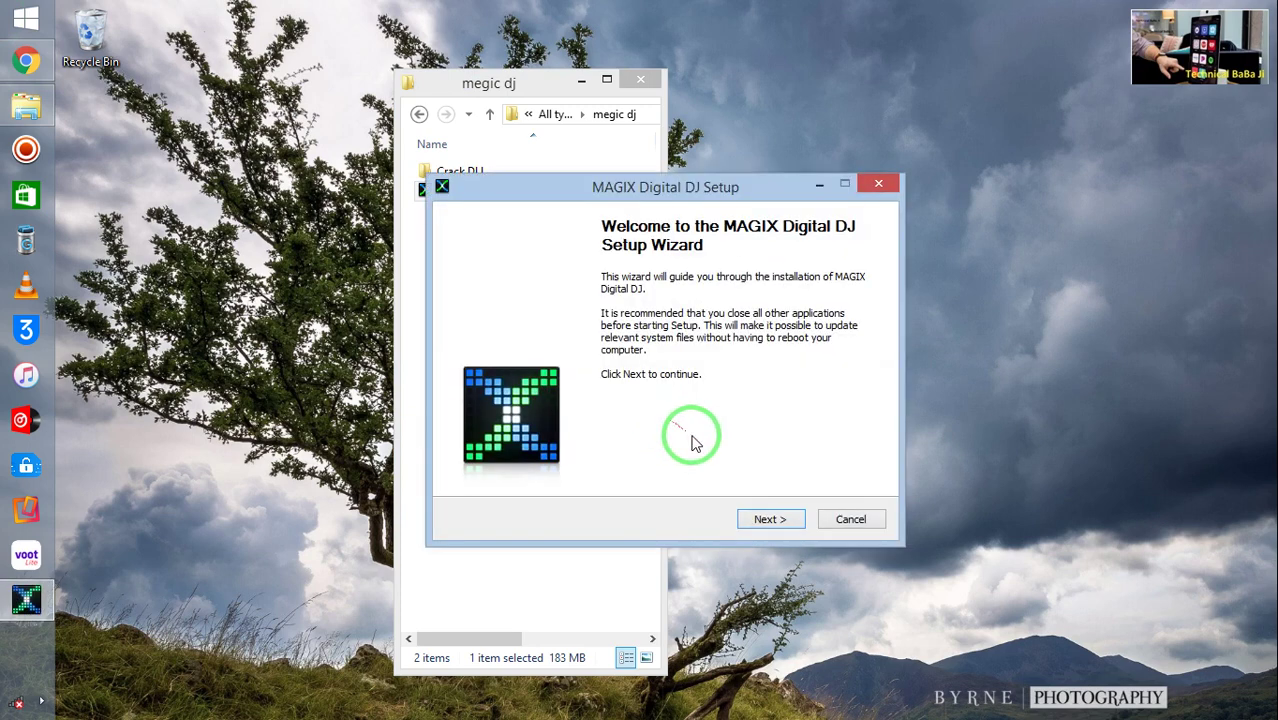
Accept the MAGIX Digital DJ licence agreement and start the installation in C:\Program Files (x86)\MAGIX\Digital_DJ
click(766, 519)
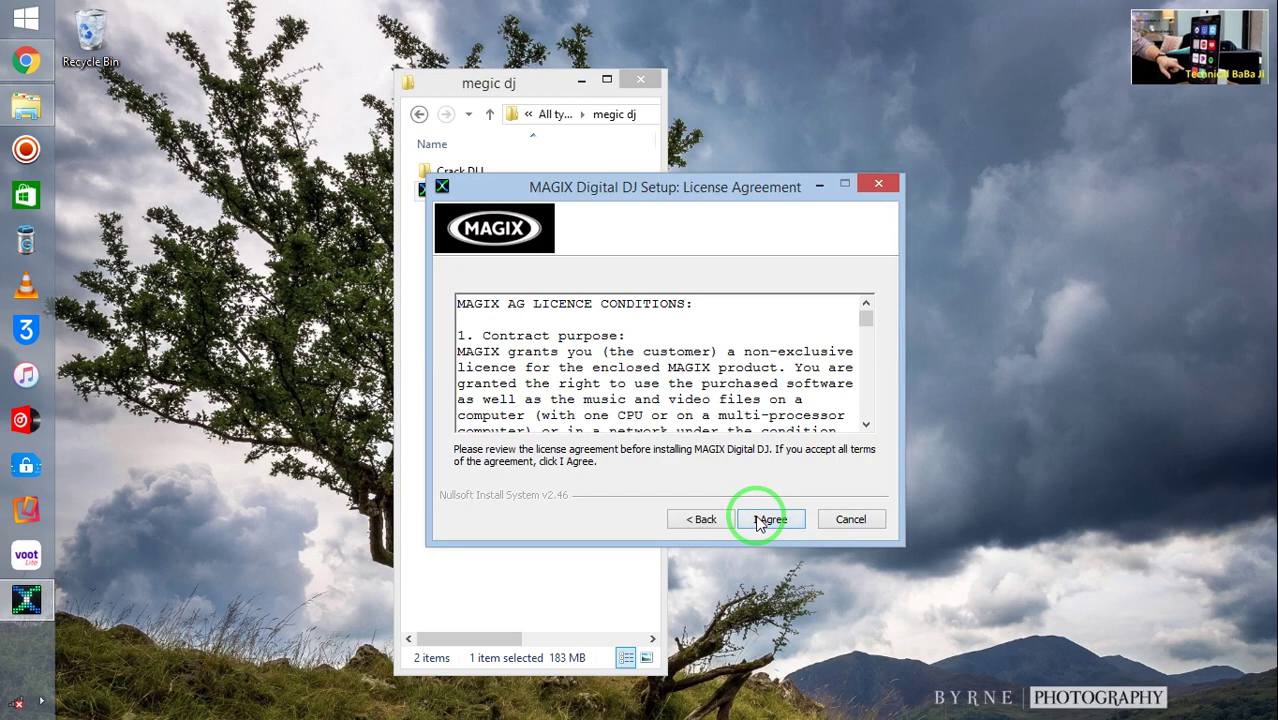
click(766, 519)
click(766, 519)
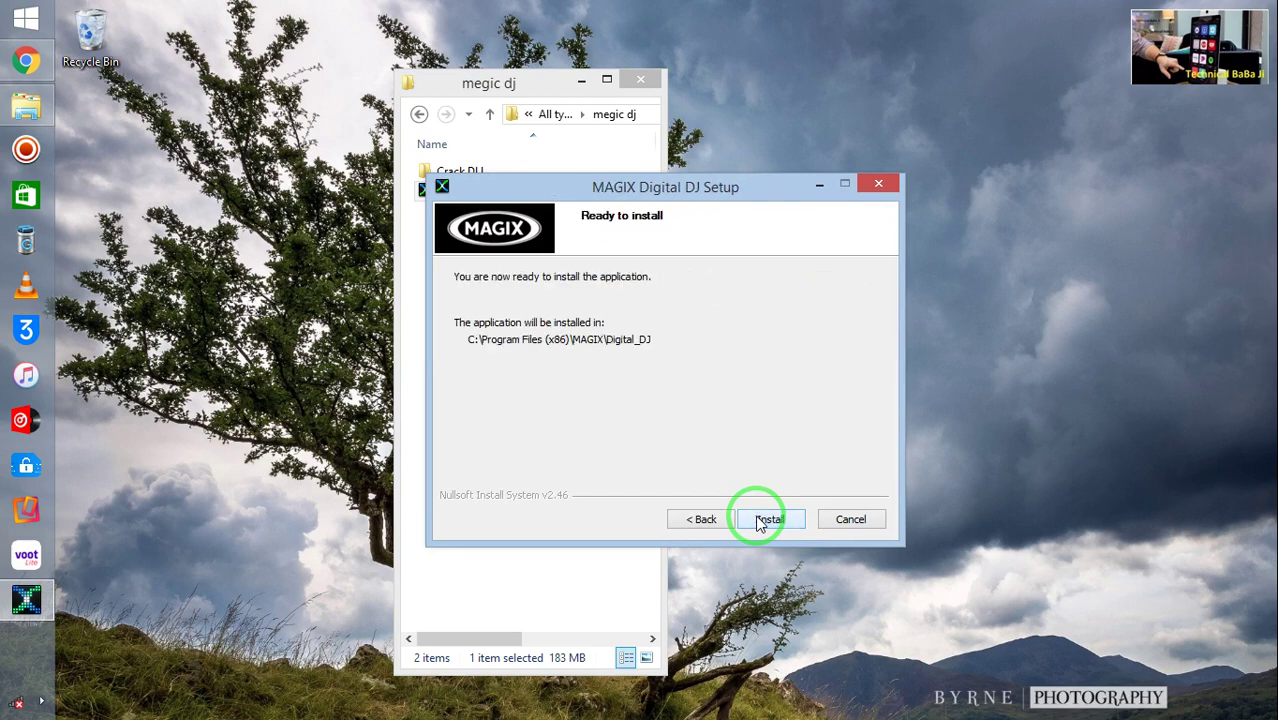
click(767, 519)
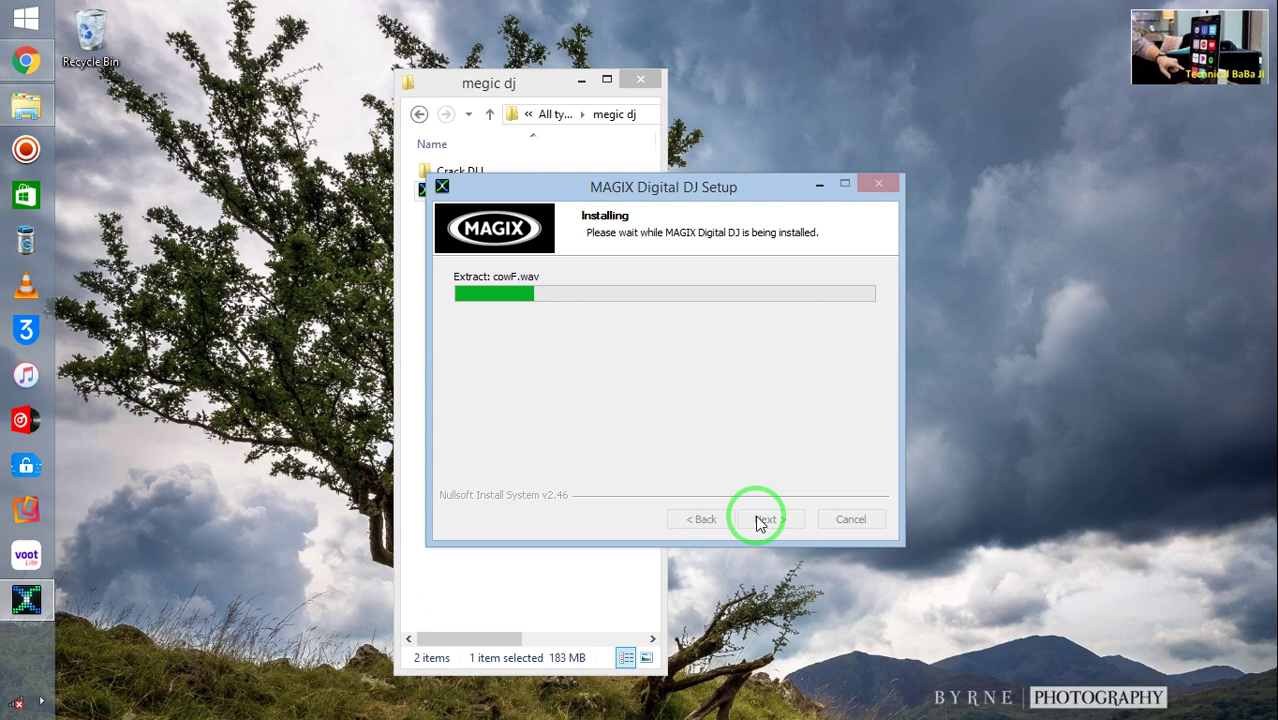
Move the MAGIX Digital DJ Setup window and the megic dj folder window apart and refresh the desktop
right_click(991, 289)
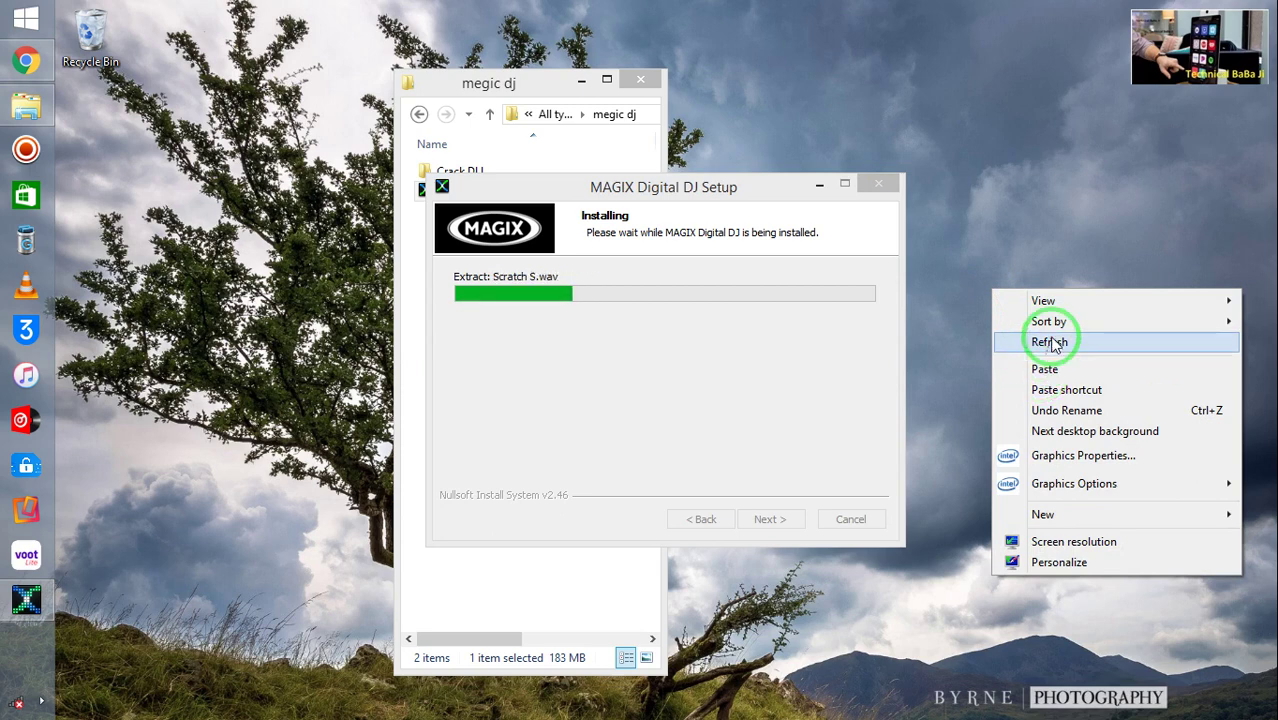
click(1049, 343)
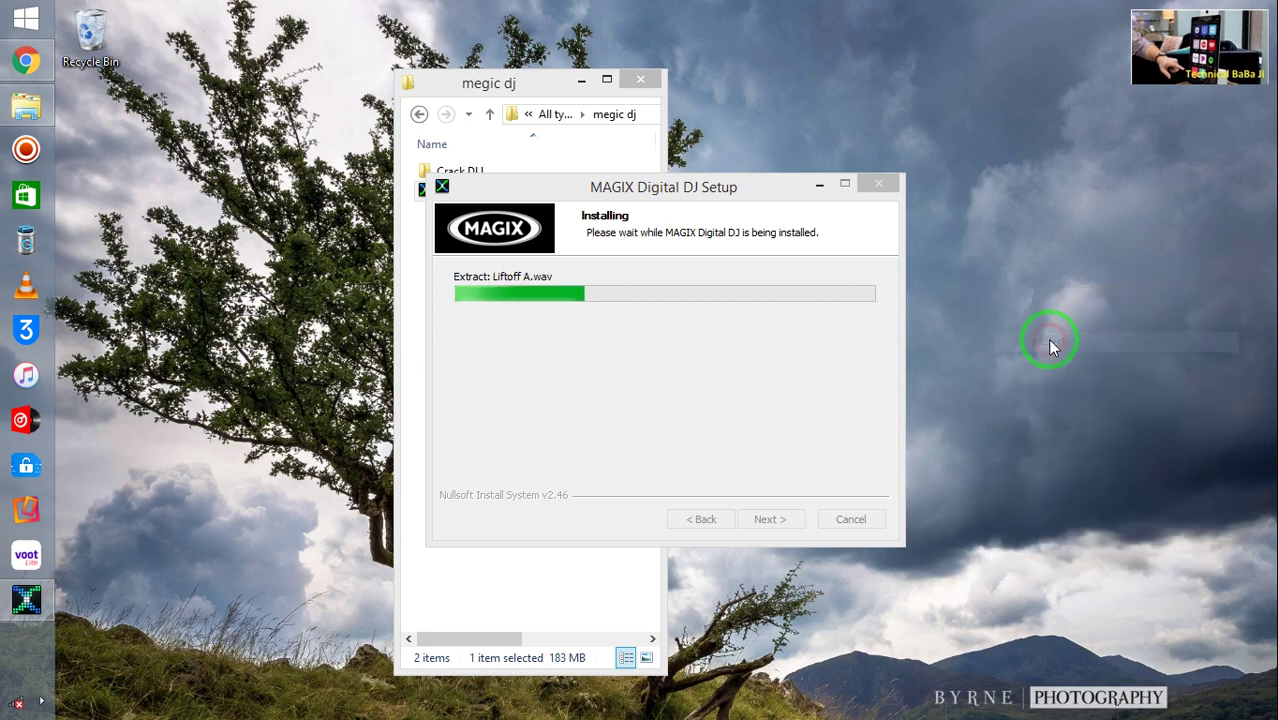
drag(663, 195, 845, 210)
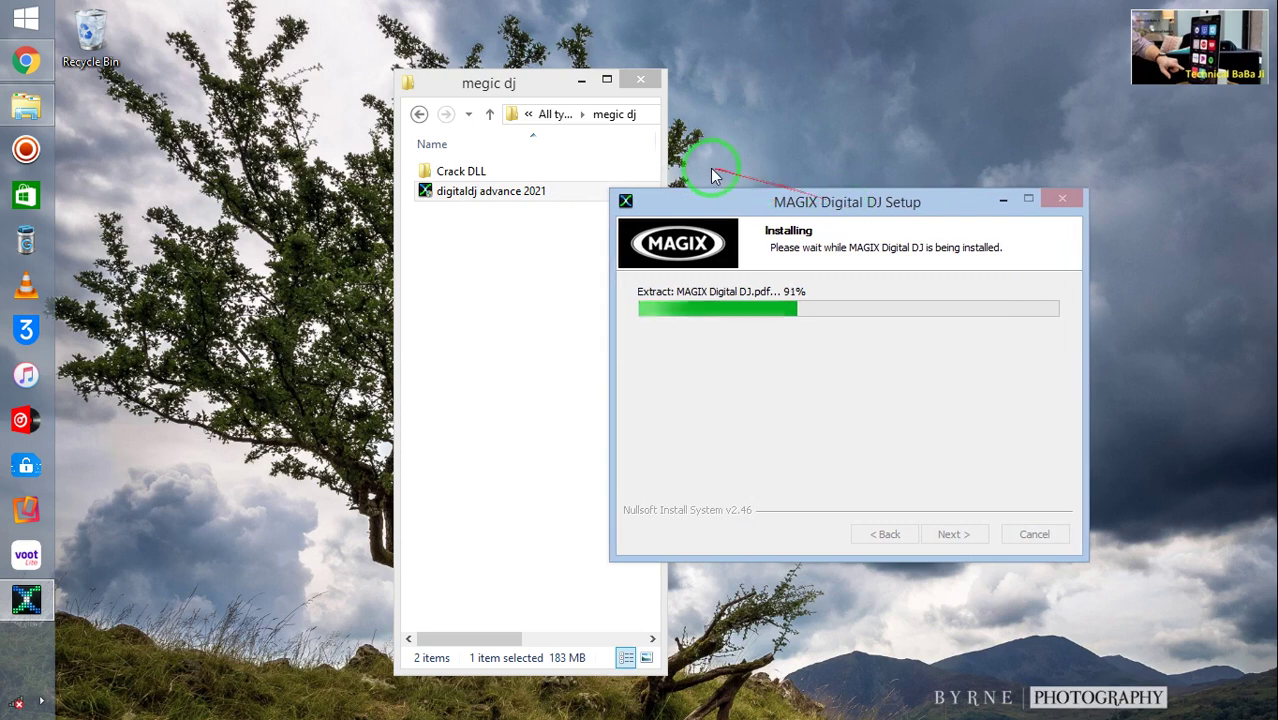
drag(524, 86, 410, 84)
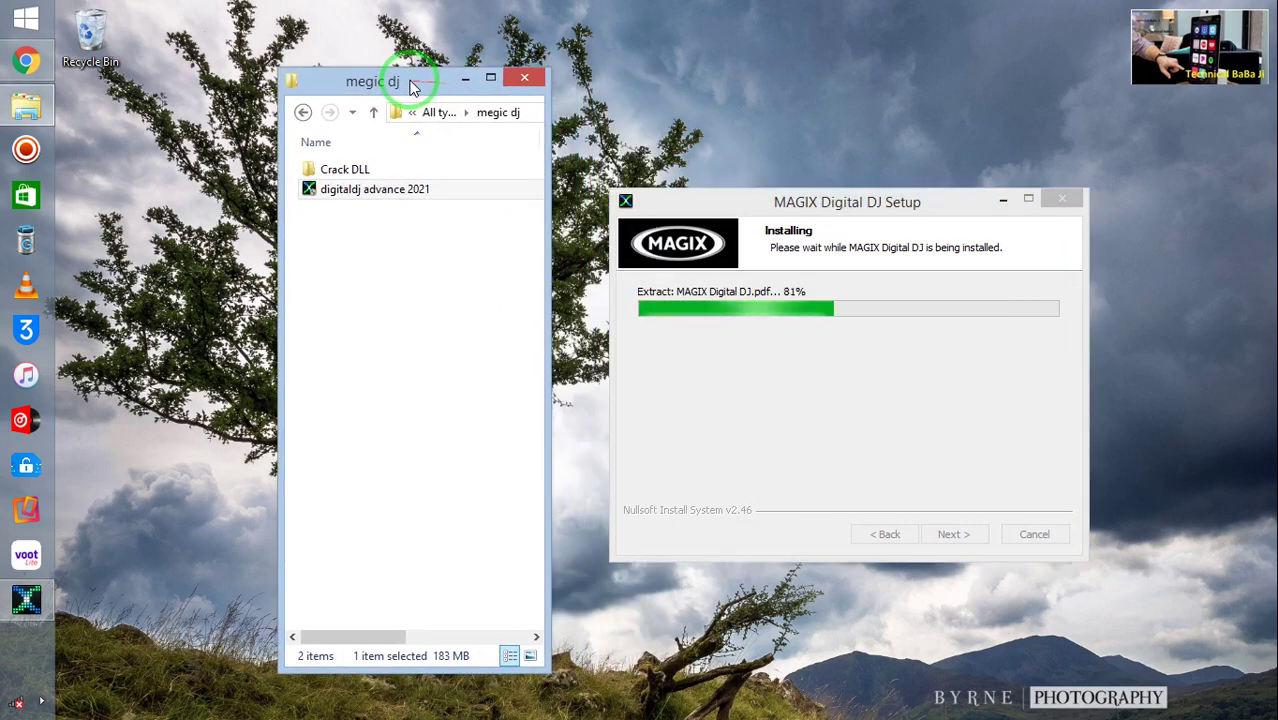
click(868, 205)
drag(868, 205, 783, 253)
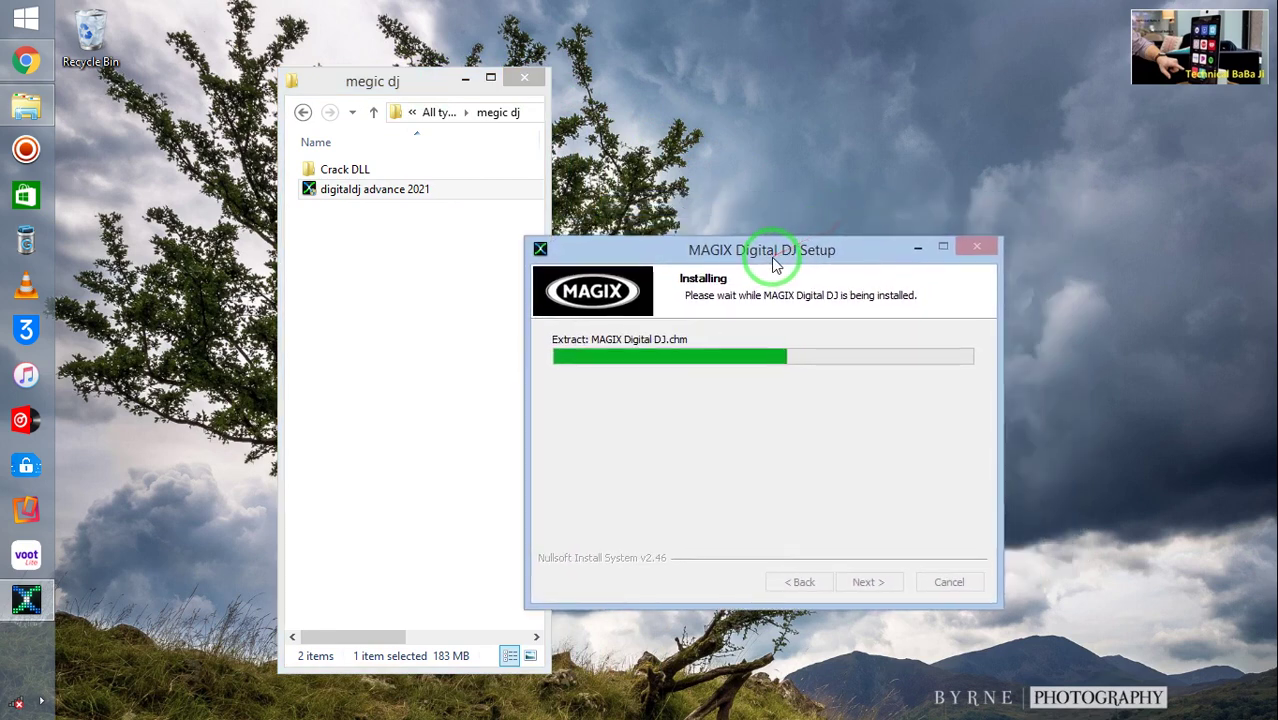
right_click(989, 130)
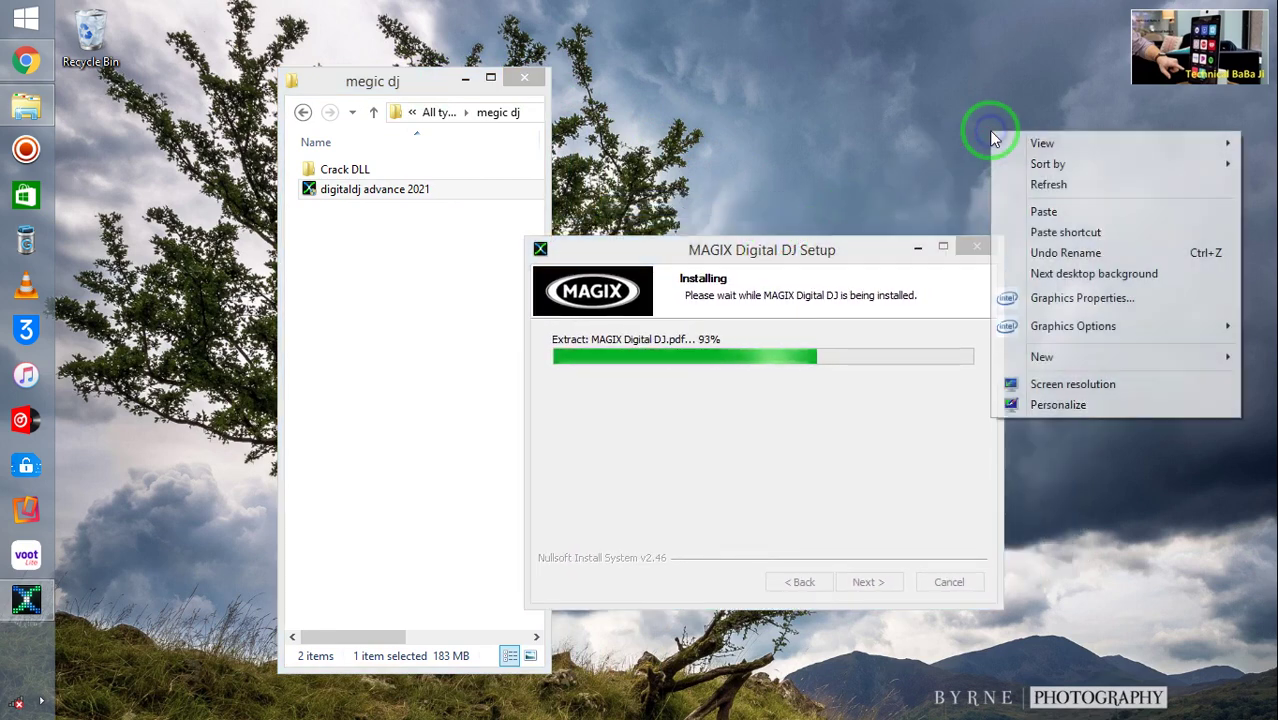
click(1046, 184)
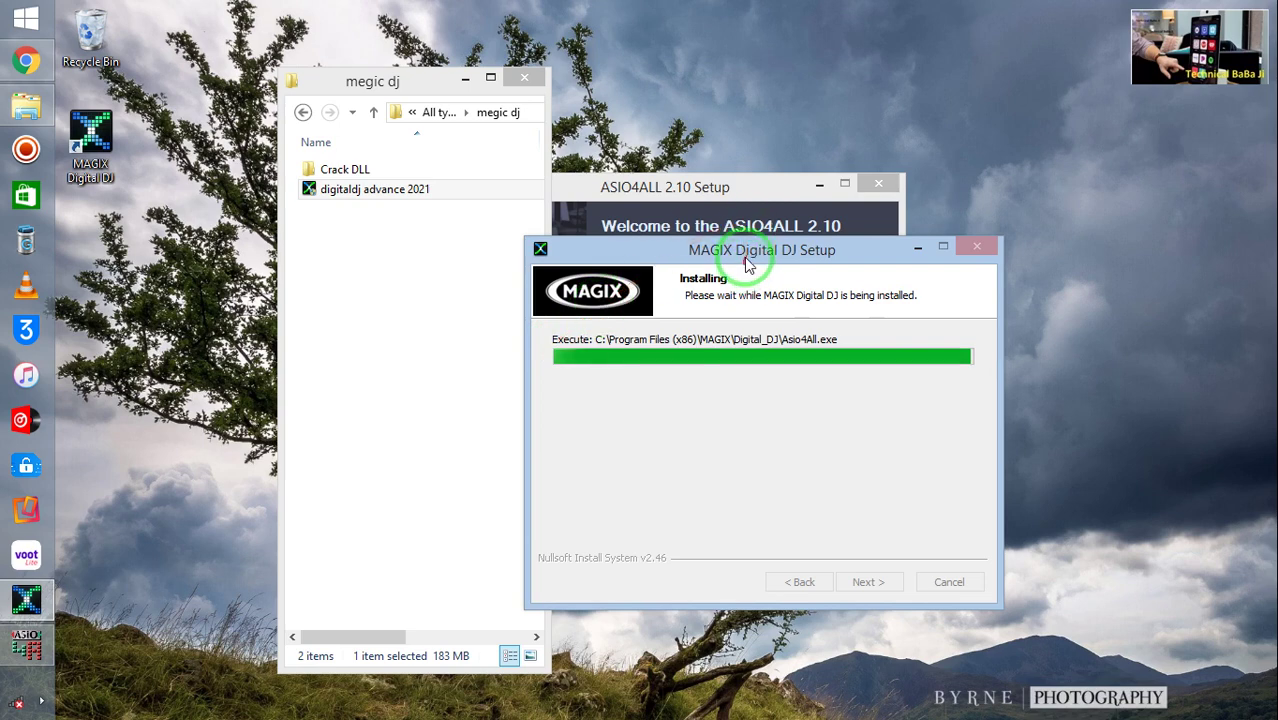
Uncover the ASIO4ALL 2.10 setup, accept its licence, and install the ASIO4ALL v2 component in C:\Program Files (x86)\ASIO4ALL v2
drag(750, 253, 665, 420)
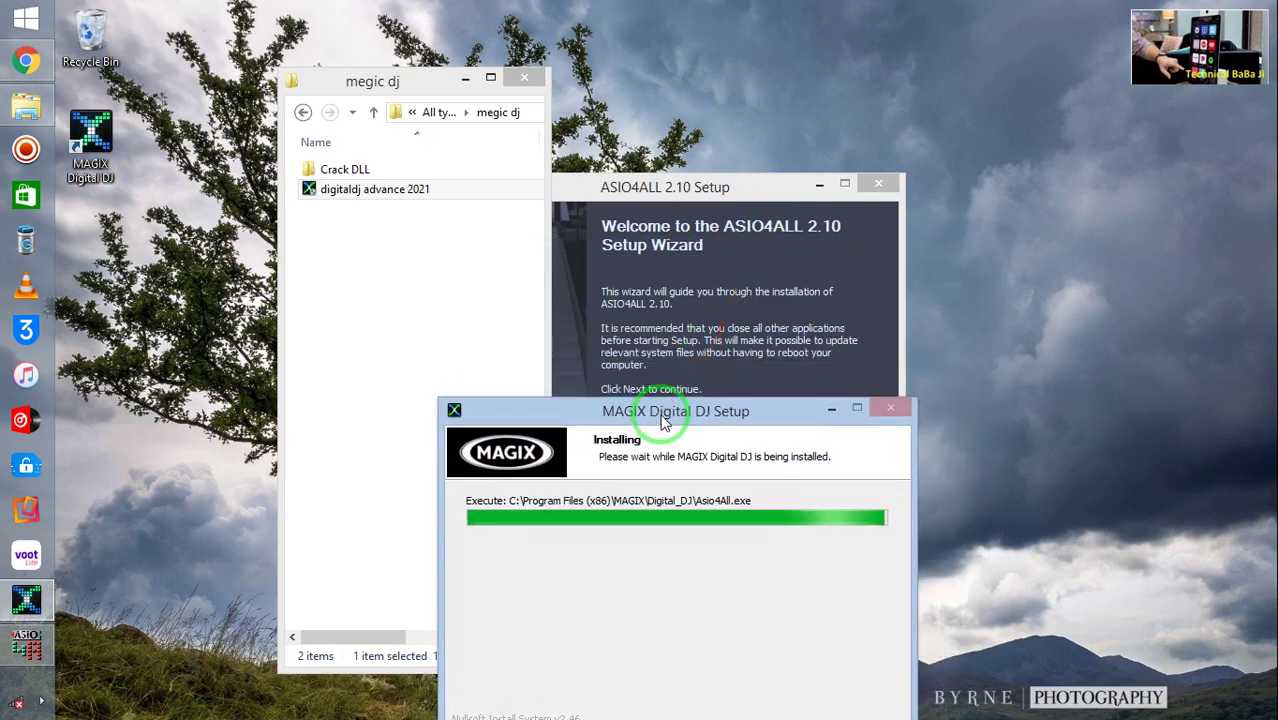
drag(736, 185, 860, 112)
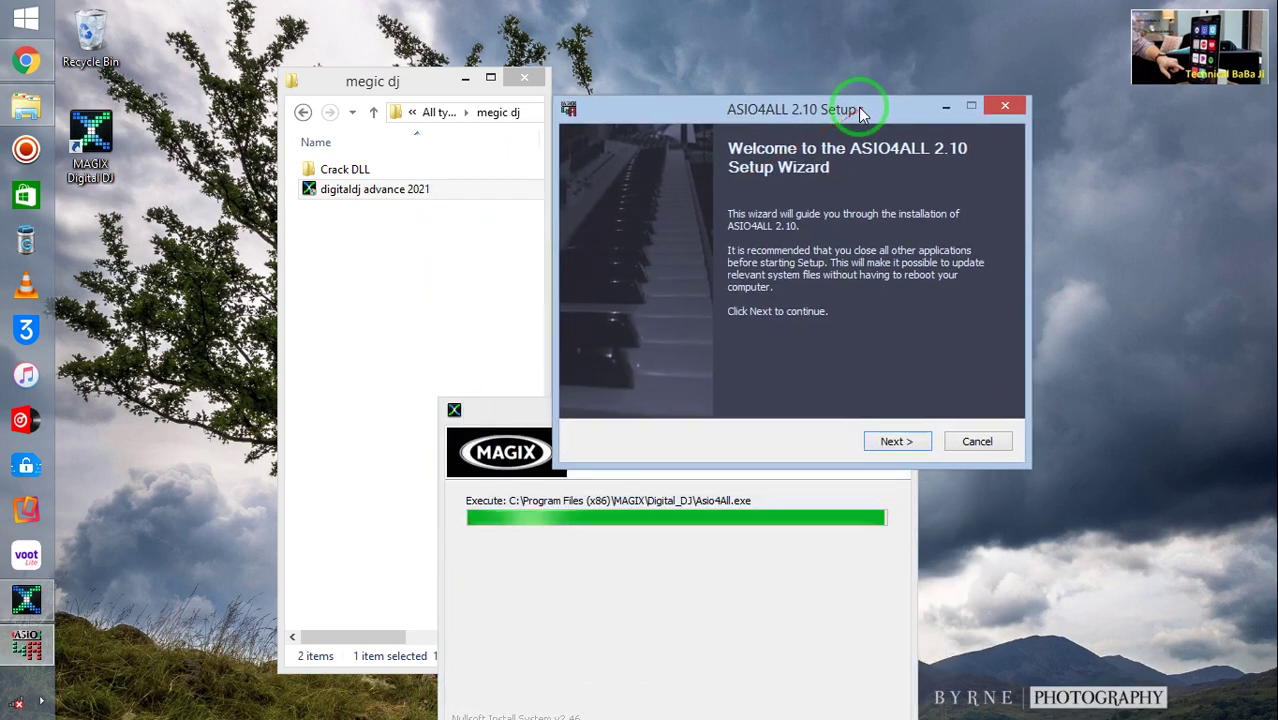
click(888, 443)
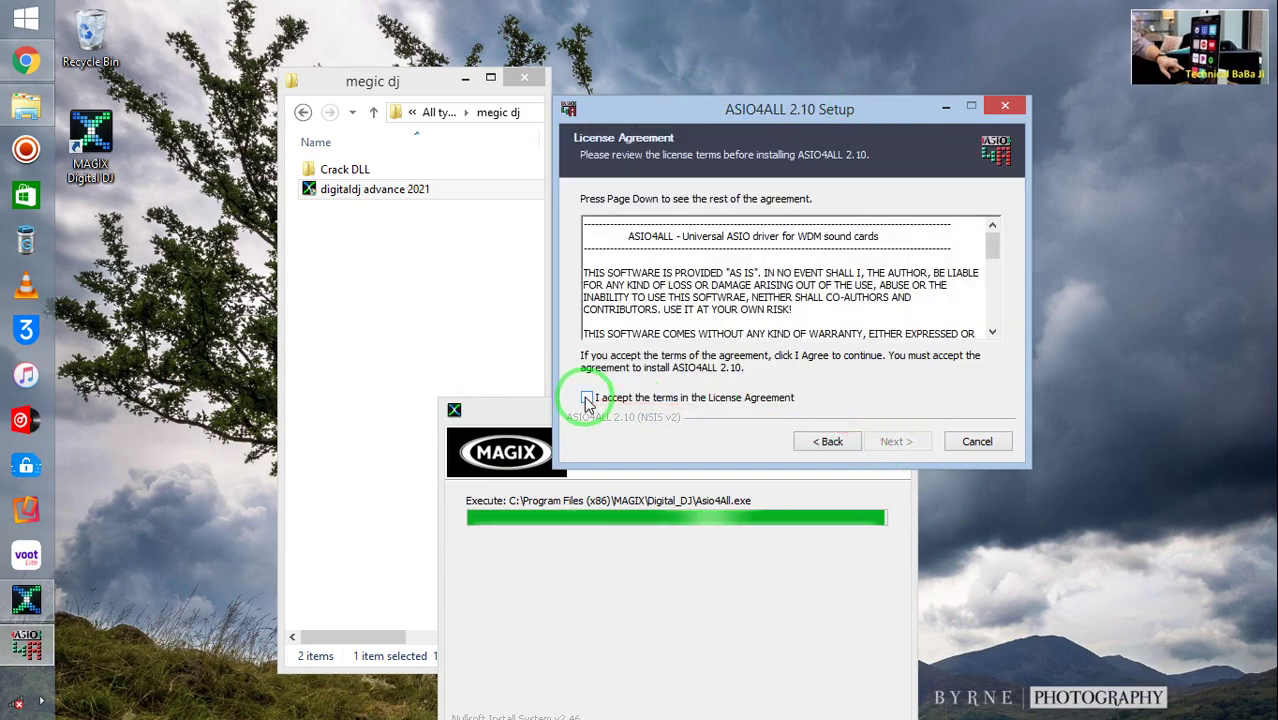
click(587, 399)
click(889, 445)
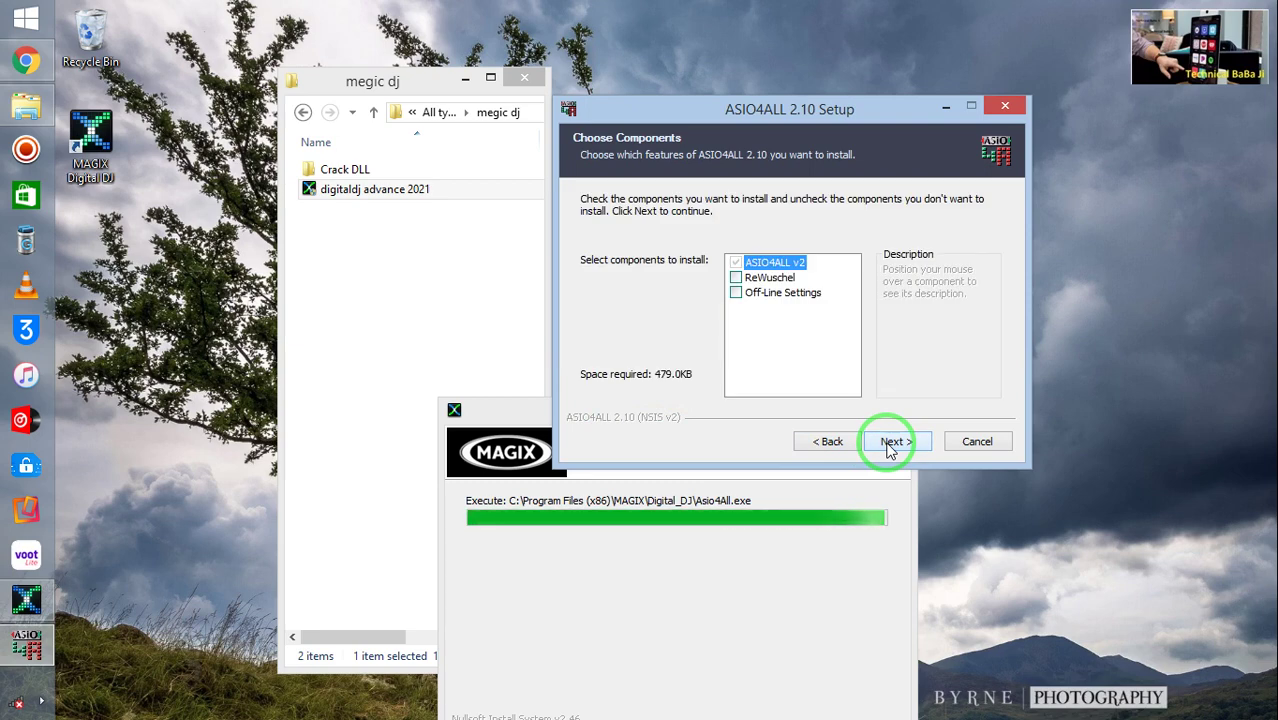
click(889, 443)
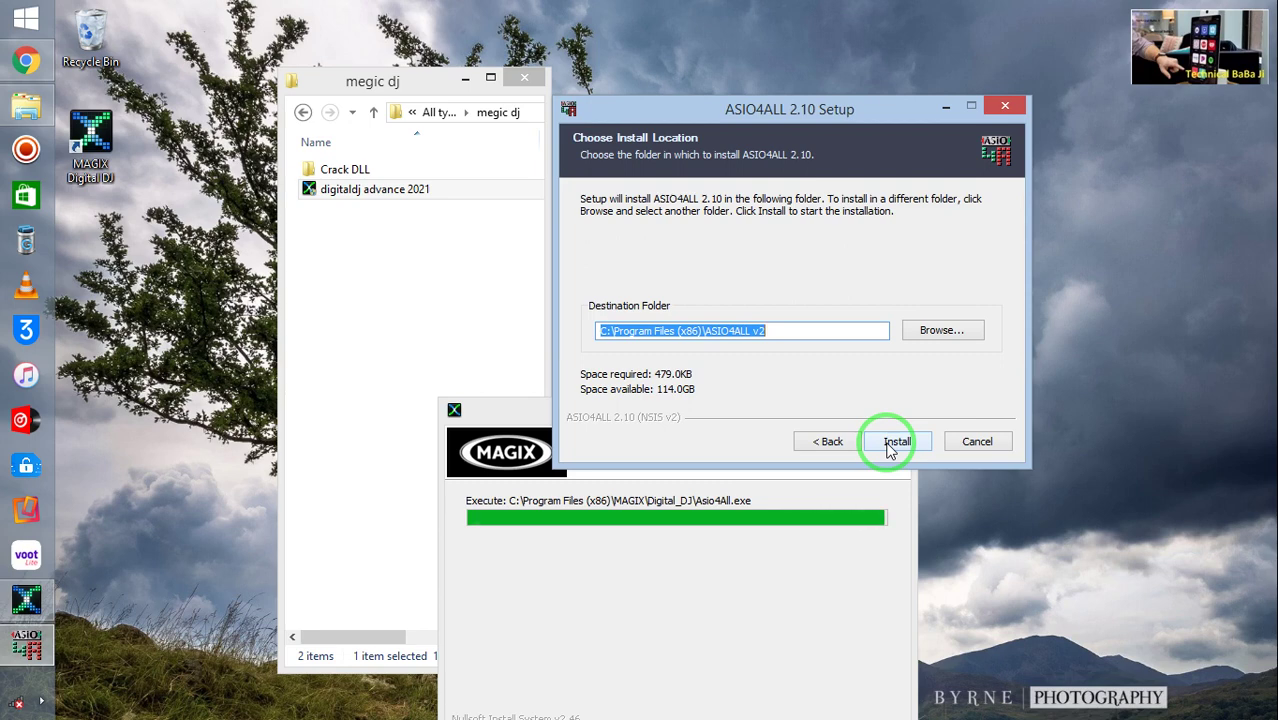
click(889, 445)
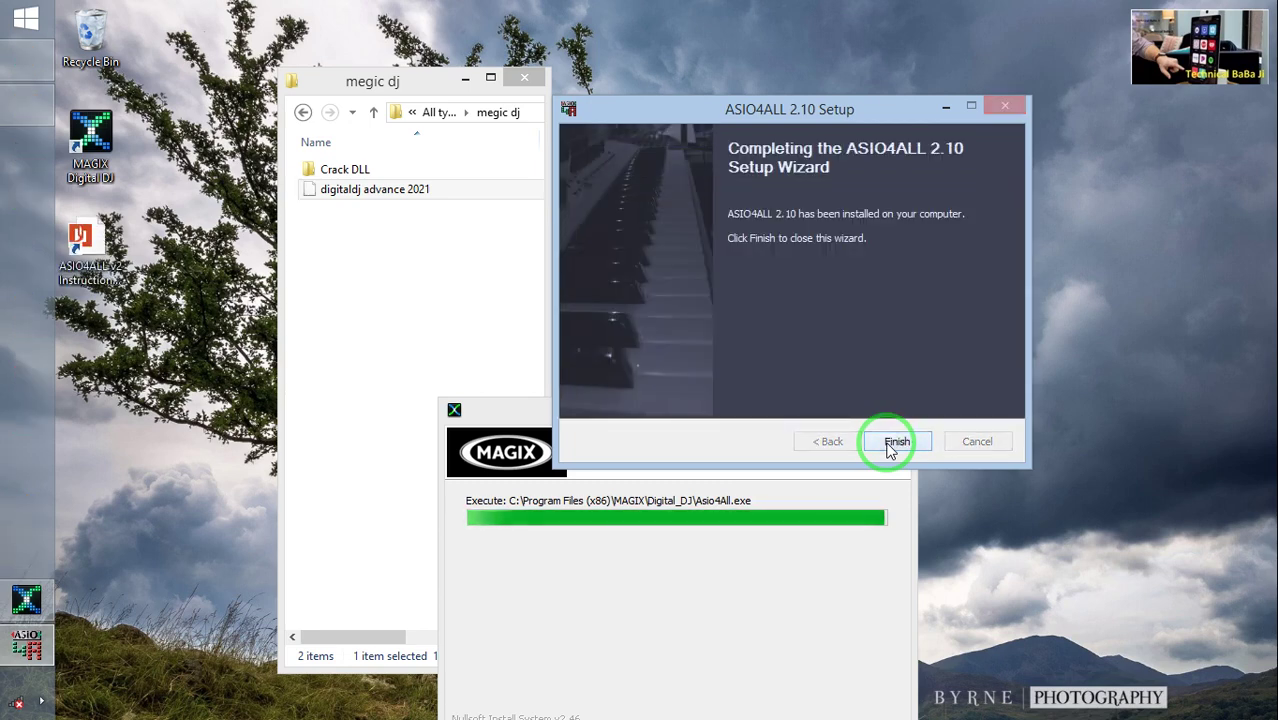
Finish the ASIO4ALL 2.10 setup wizard and the MAGIX Digital DJ setup wizard
click(895, 442)
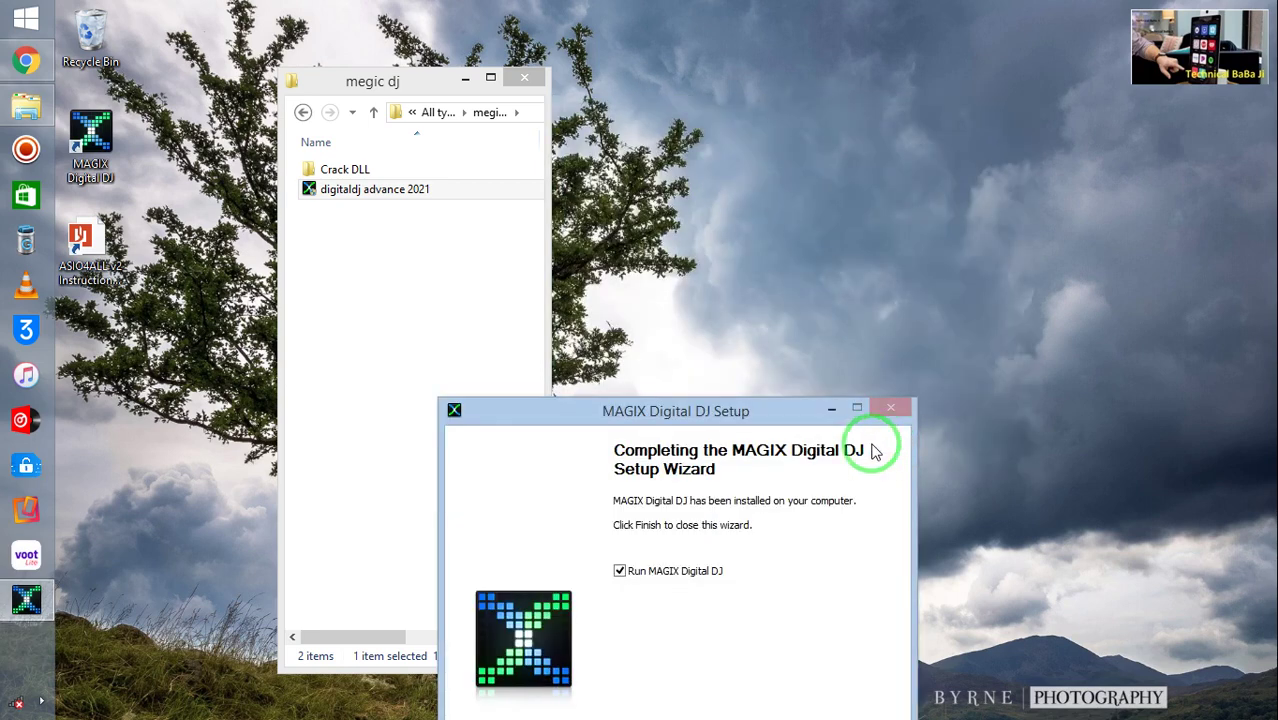
drag(762, 415, 848, 161)
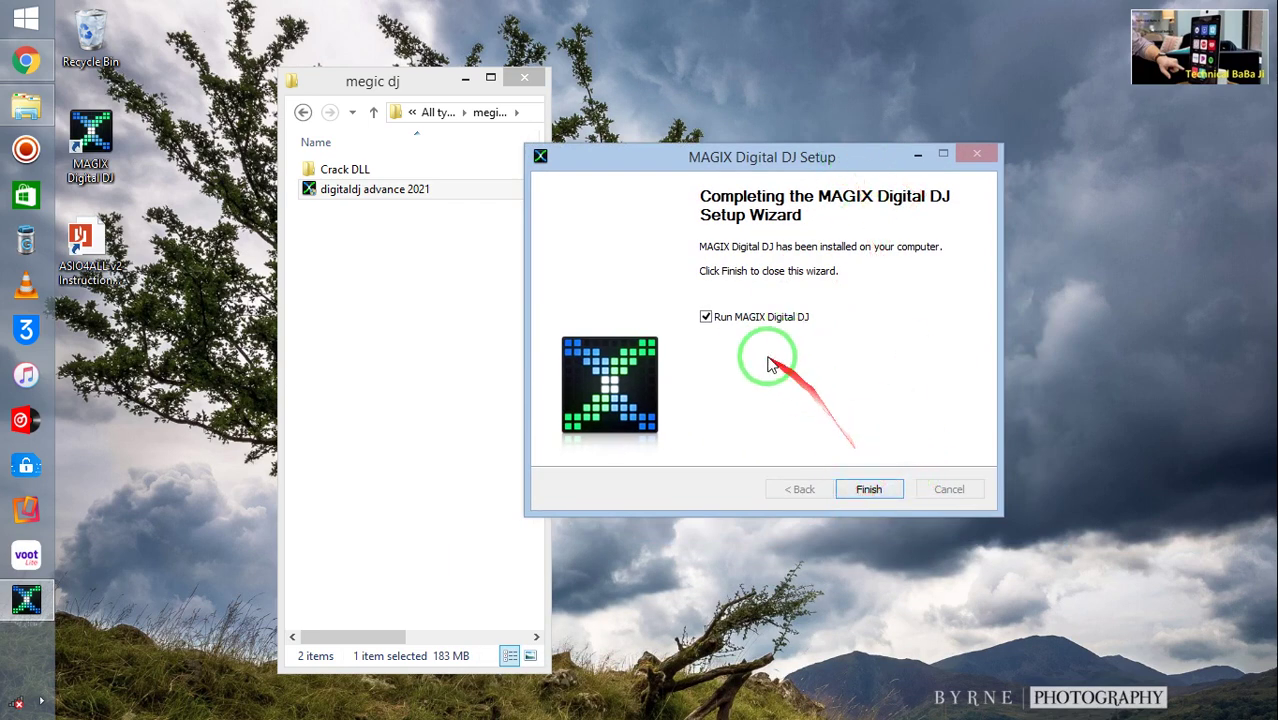
click(868, 490)
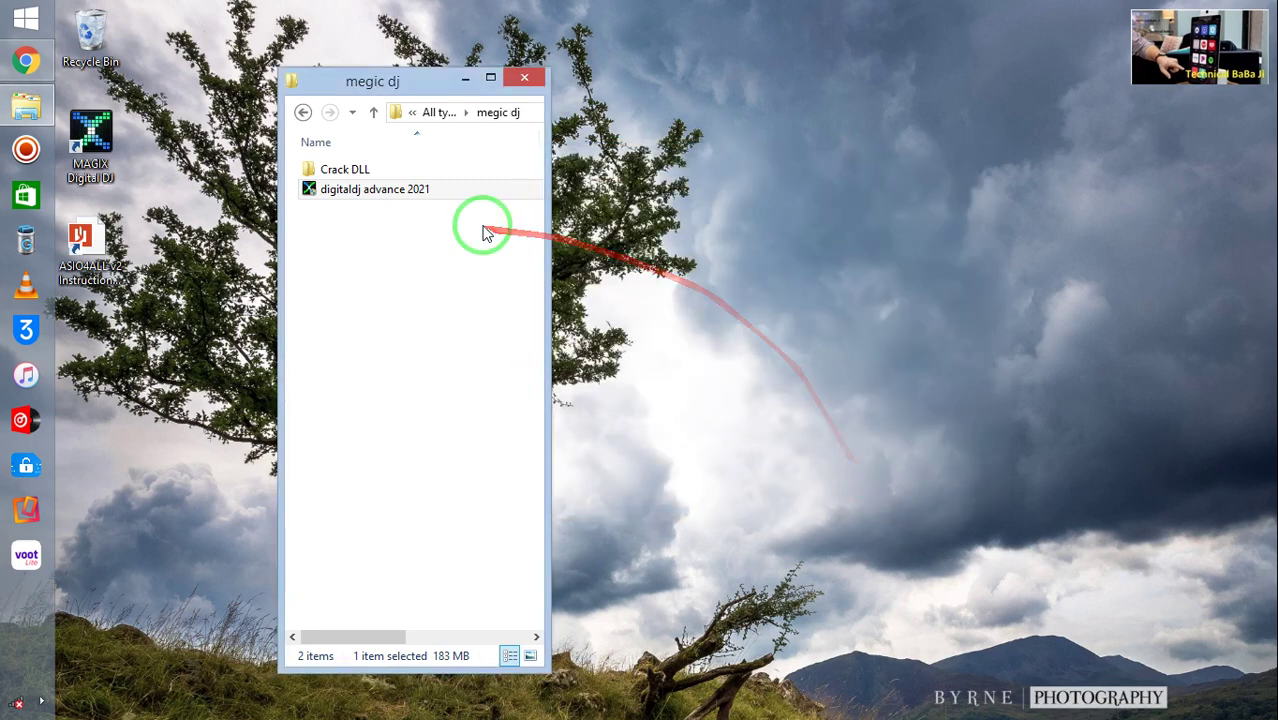
Copy digitaldj.dll from the Crack DLL folder and close the folder window
double_click(355, 172)
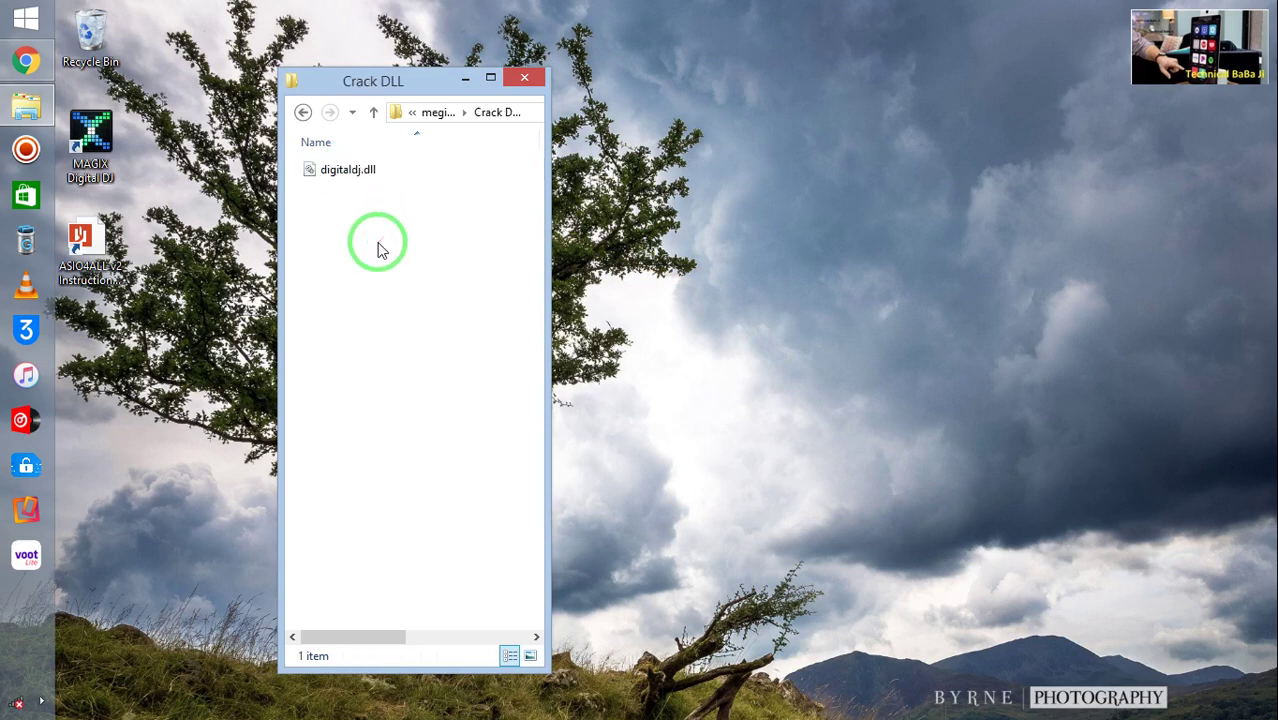
click(343, 176)
right_click(343, 176)
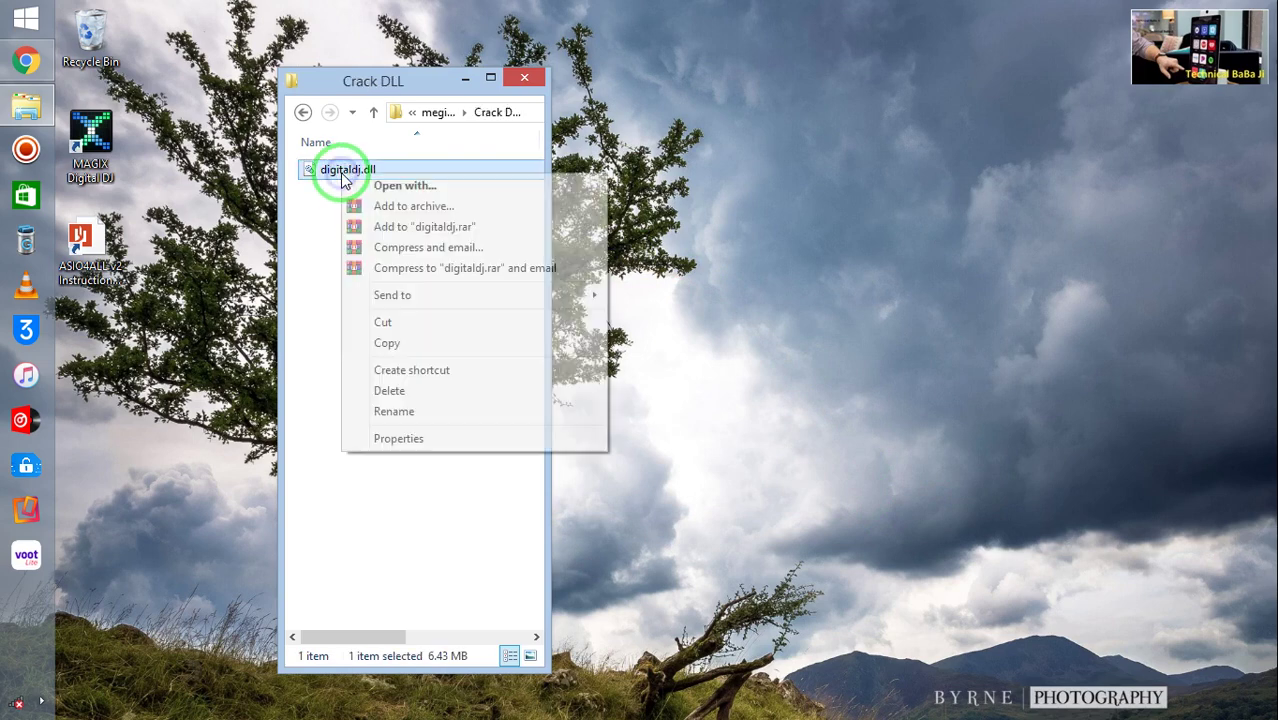
click(386, 344)
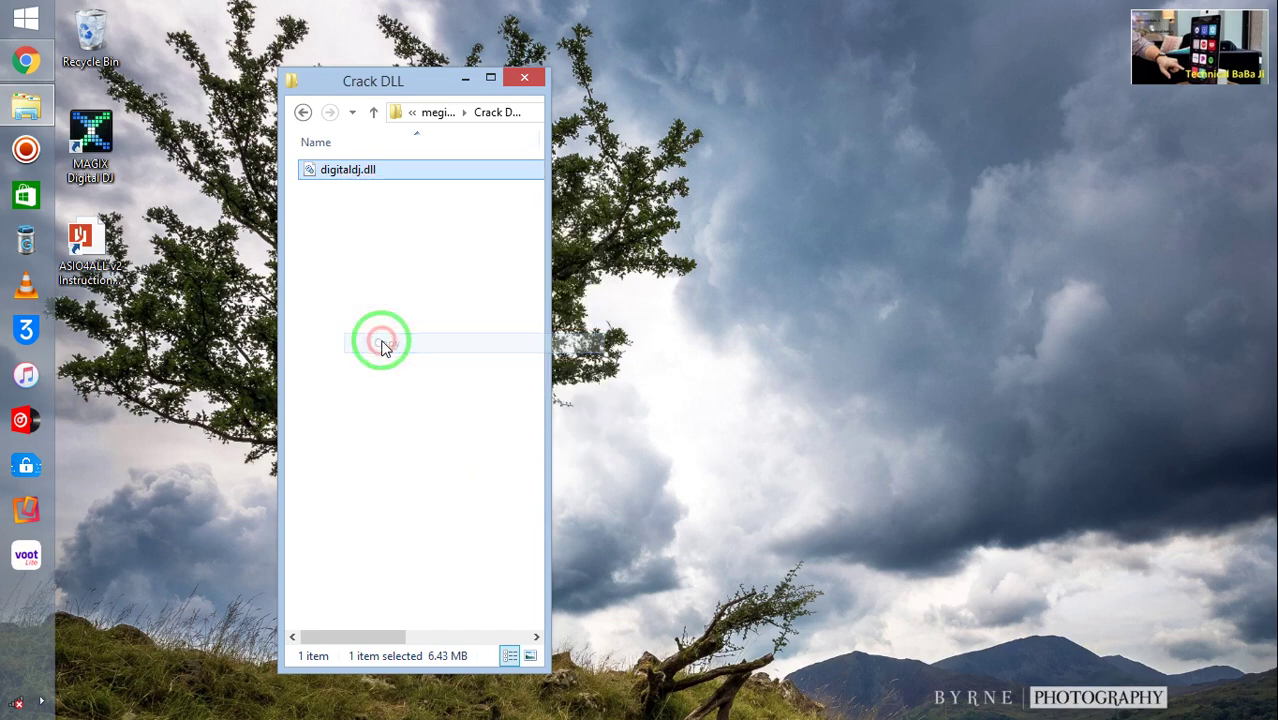
click(524, 78)
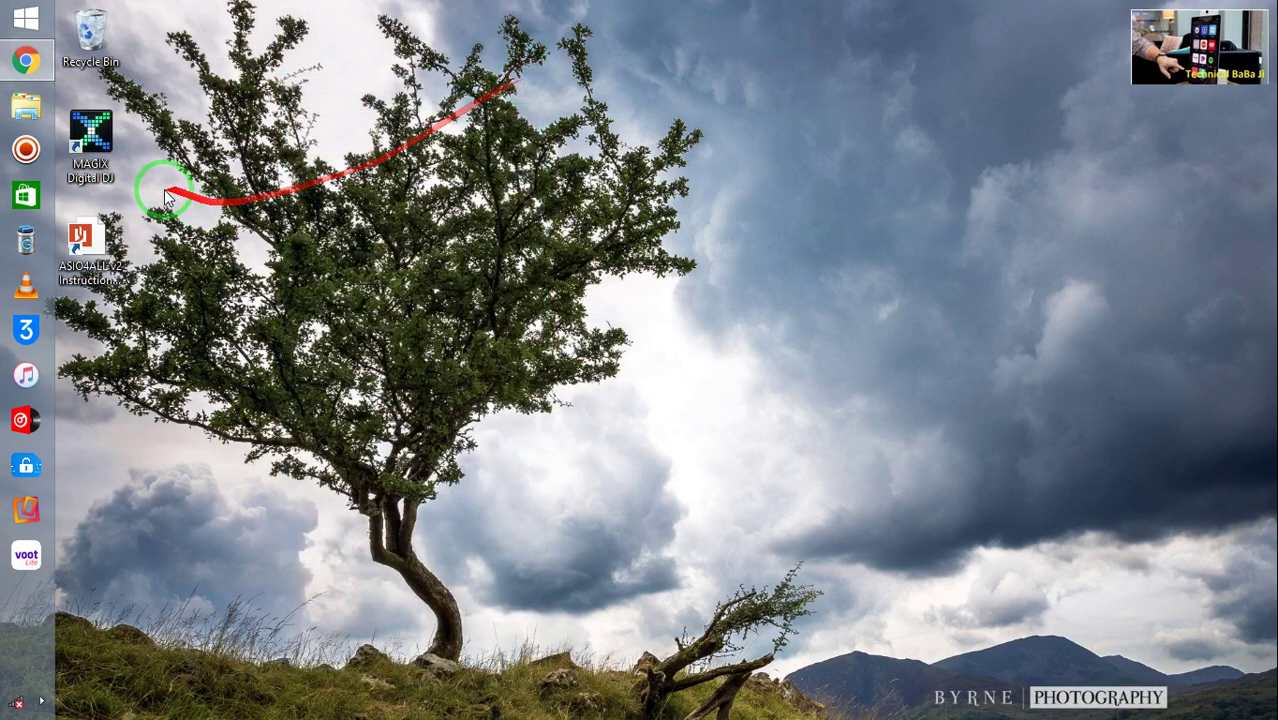
Paste the copied DLL into the MAGIX Digital DJ shortcut's file location, replacing the existing file, and close the folder
right_click(84, 158)
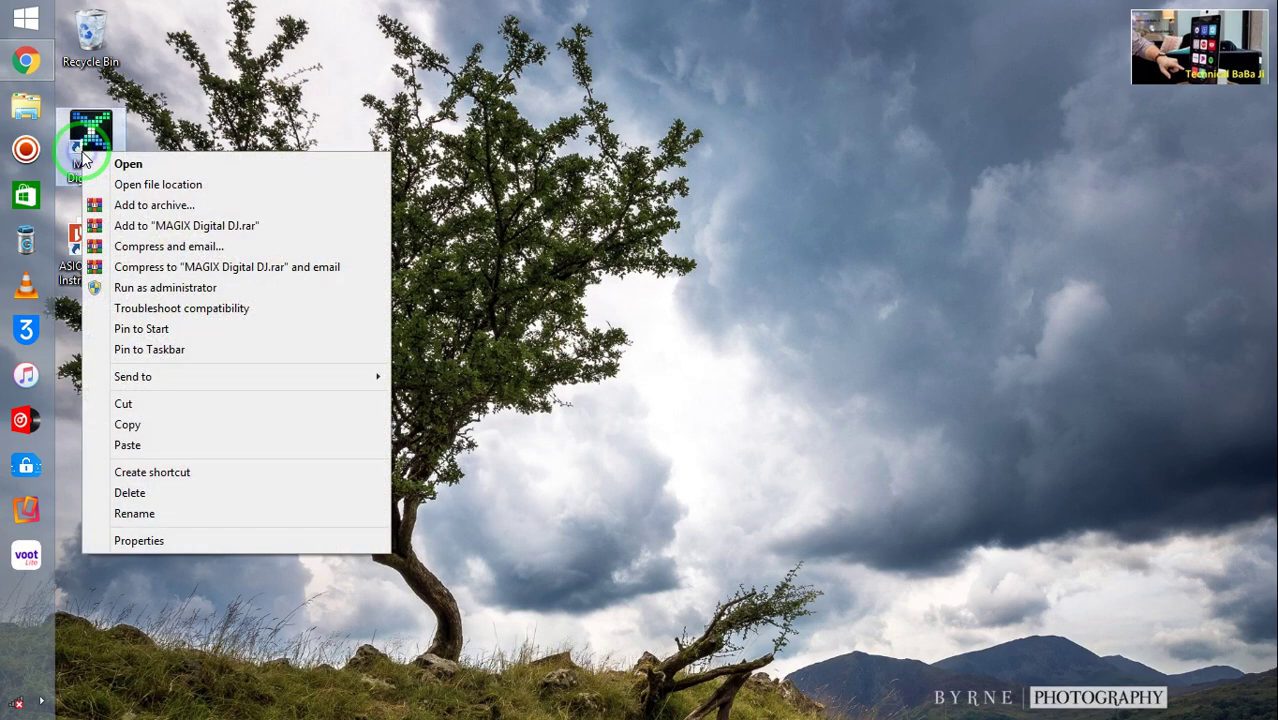
click(208, 187)
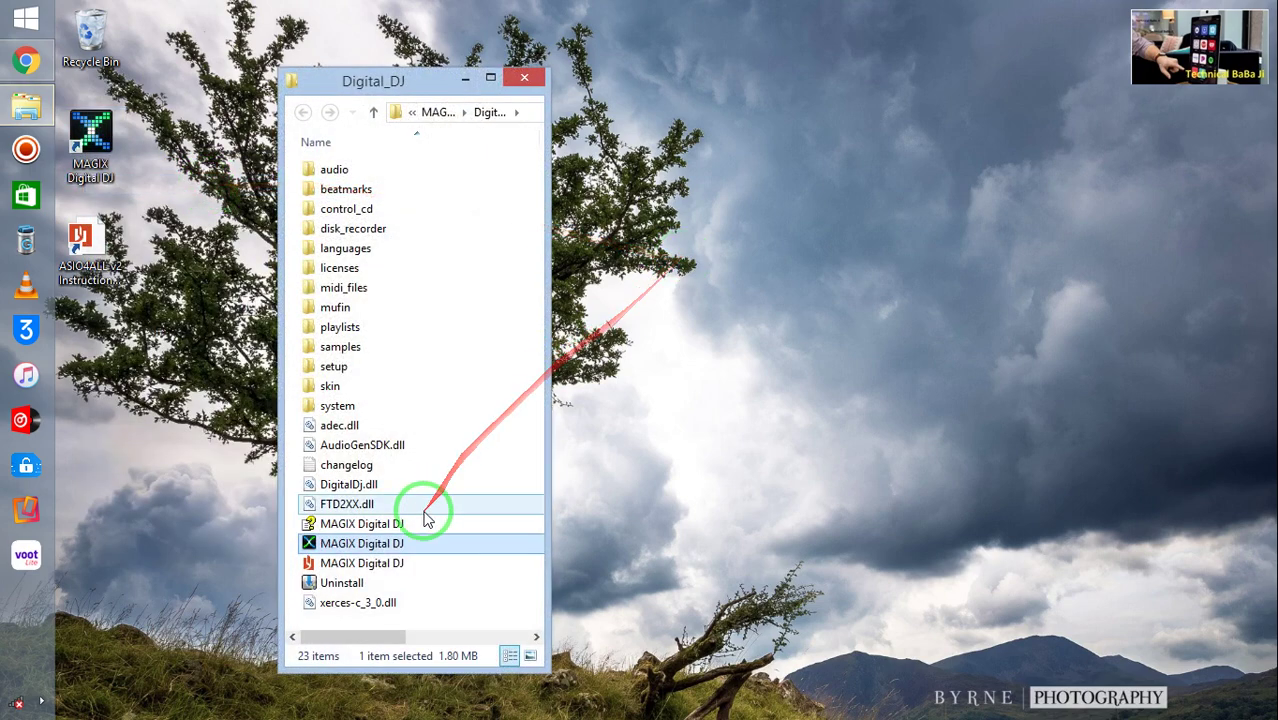
right_click(478, 580)
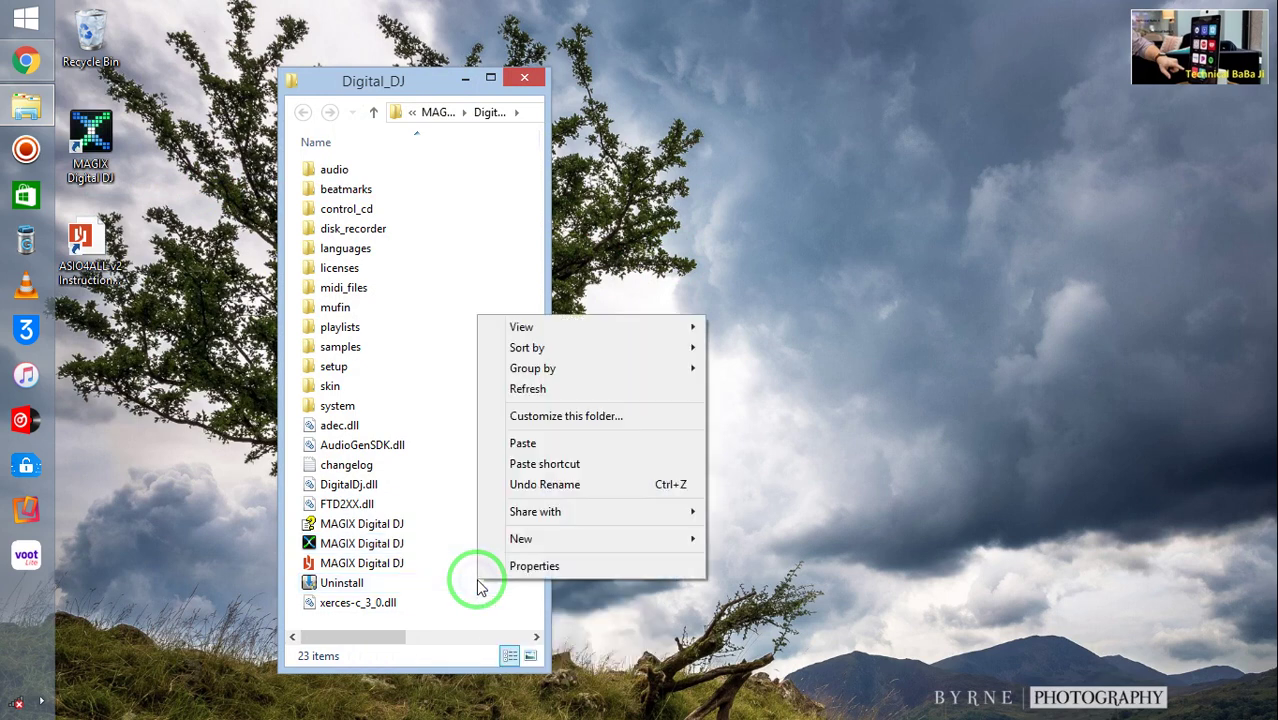
click(512, 443)
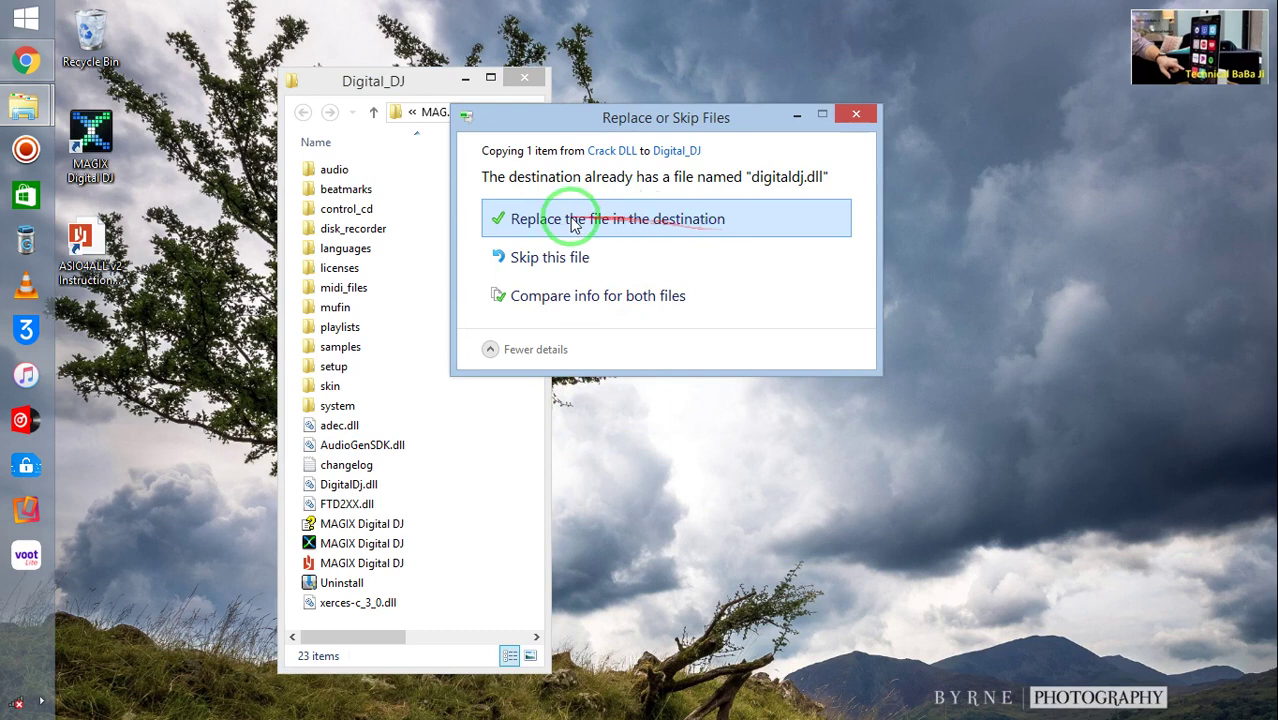
click(720, 228)
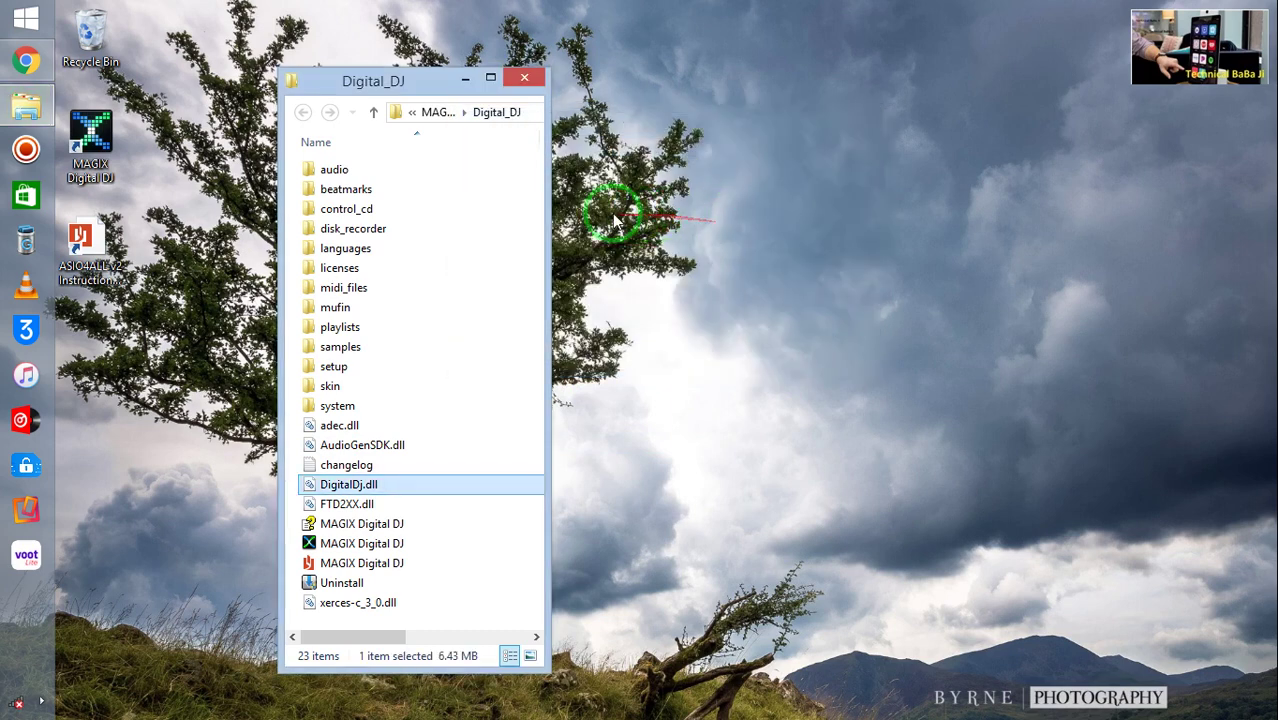
click(523, 77)
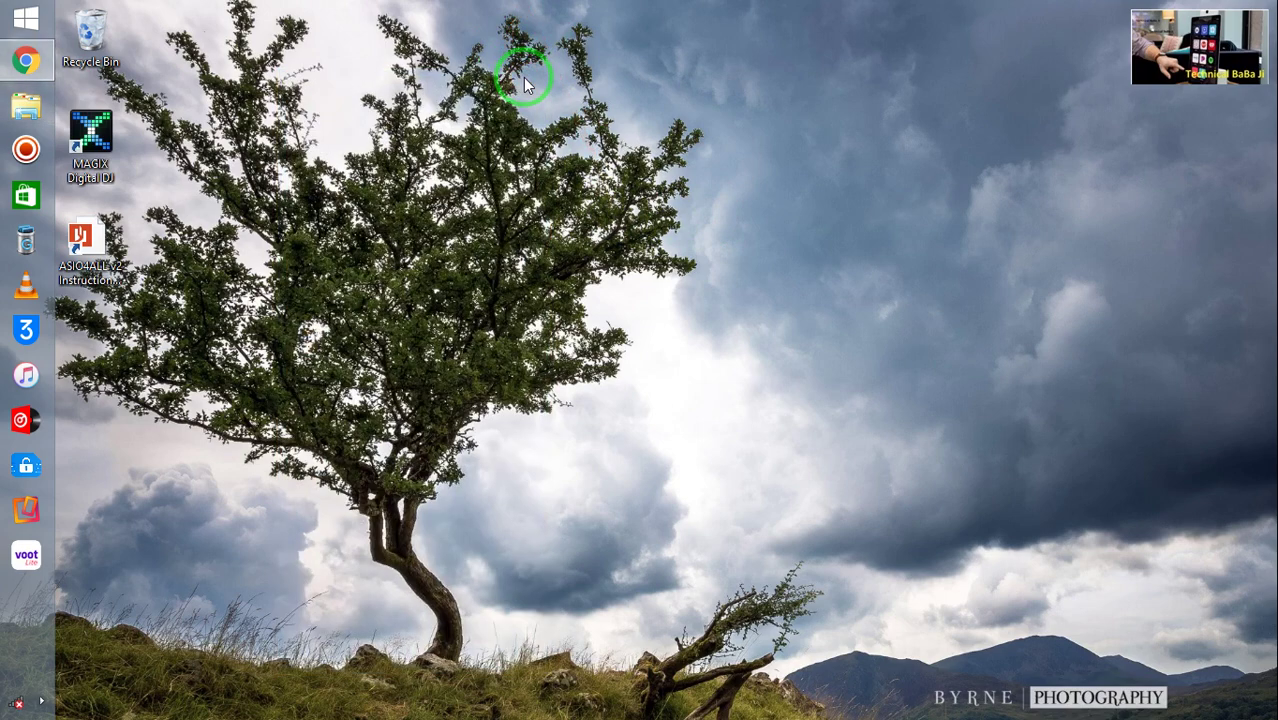
Open the ASIO4ALL v2 Instruction Manual from its desktop shortcut
click(92, 140)
ctrl+click(92, 245)
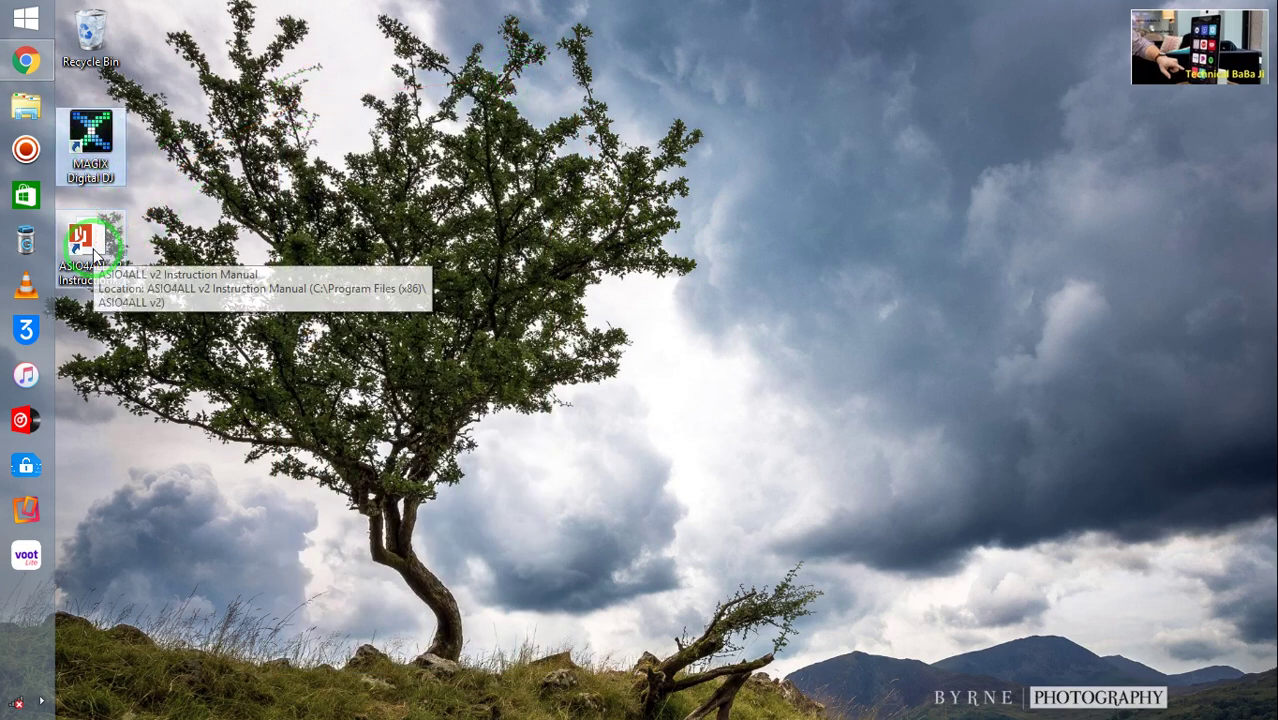
double_click(92, 248)
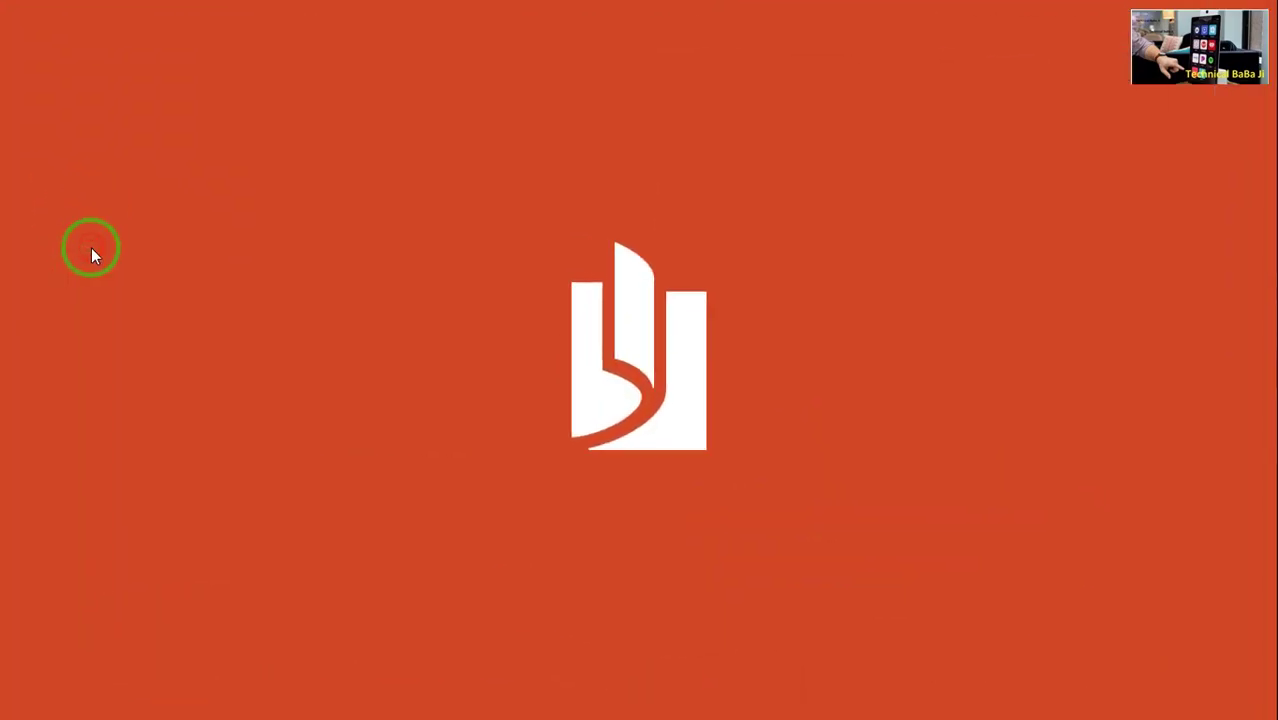
Close the ASIO4ALL instruction manual and delete its shortcut from the desktop
click(1272, 18)
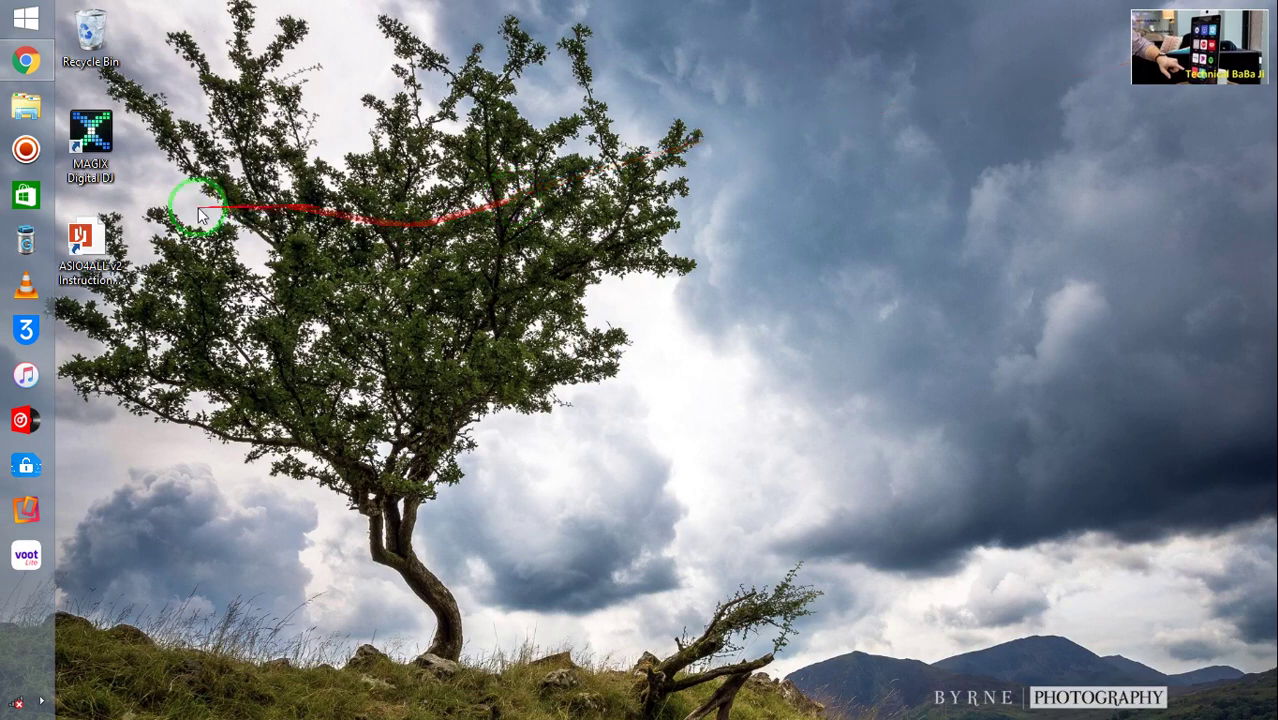
right_click(112, 233)
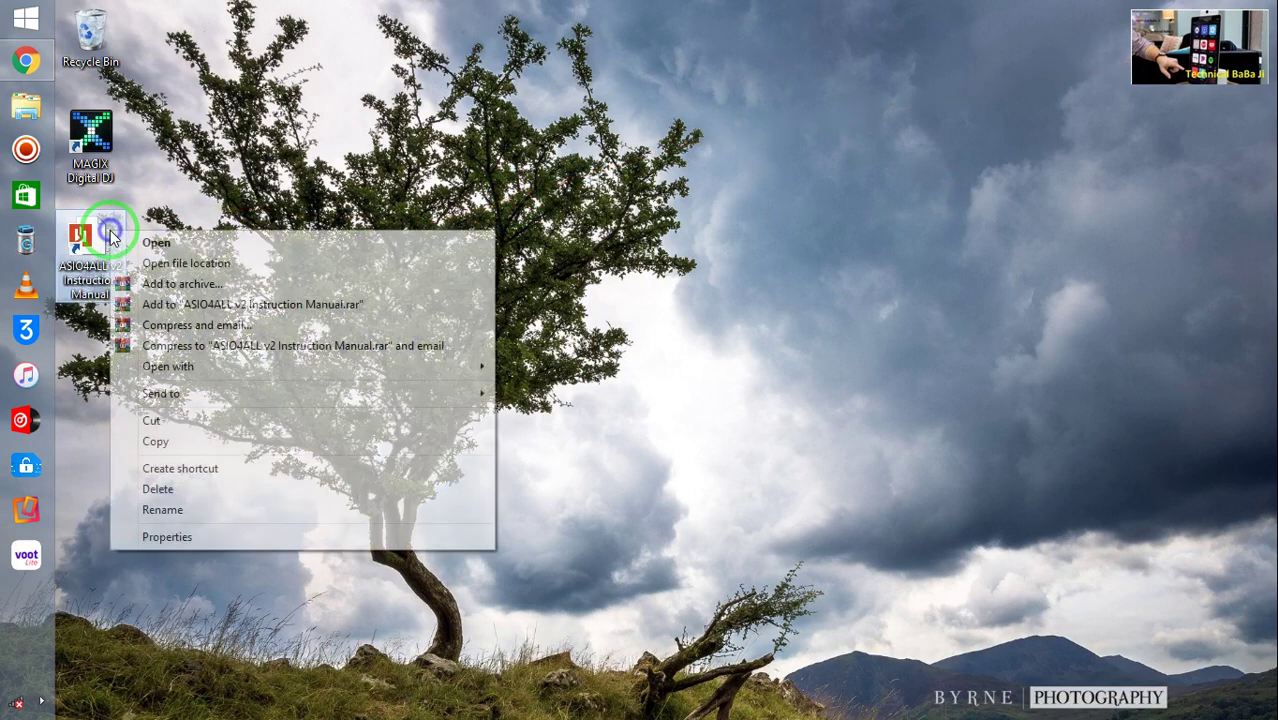
click(174, 489)
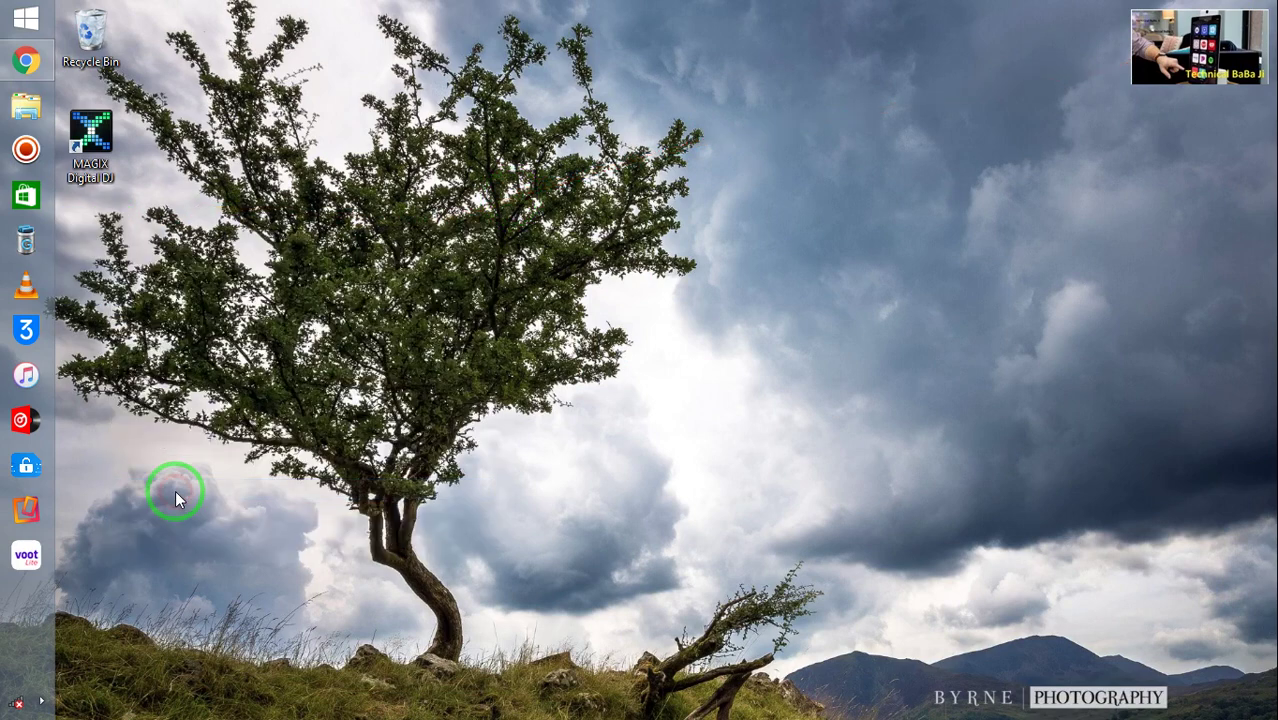
Launch MAGIX Digital DJ from the desktop and reposition its window clear of the taskbar so the whole mixer is in view
click(90, 143)
double_click(90, 143)
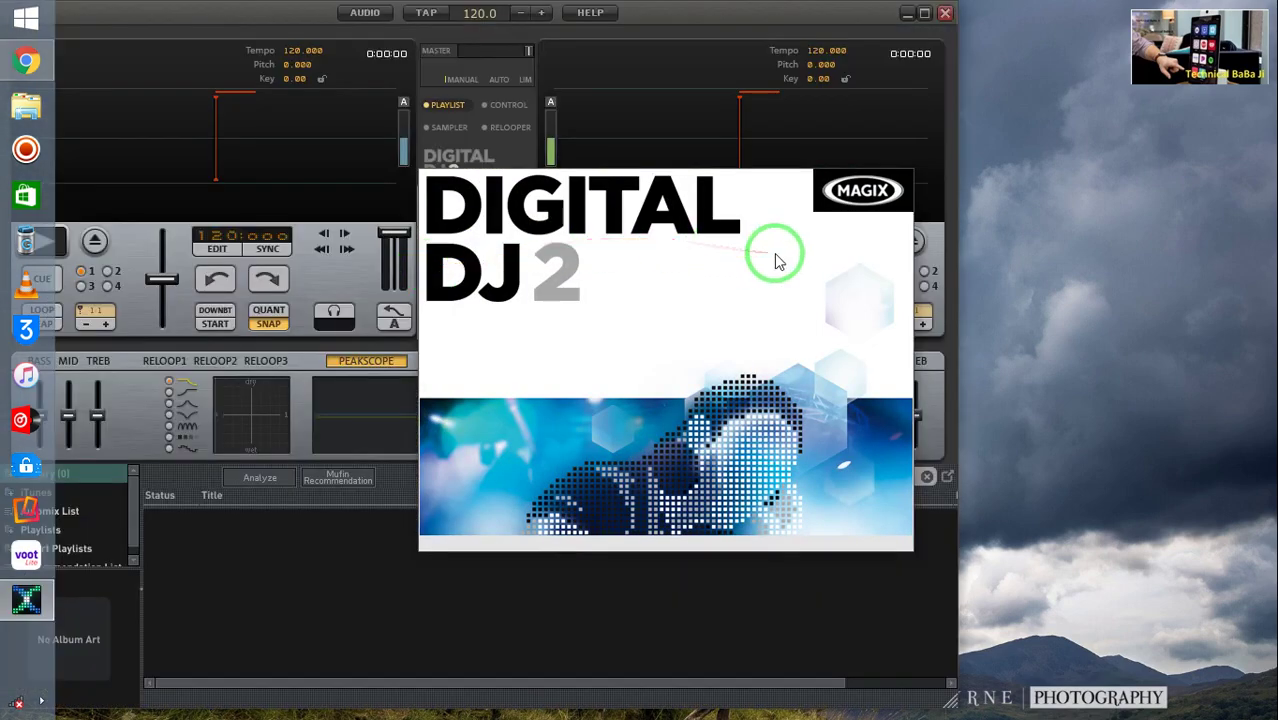
click(707, 203)
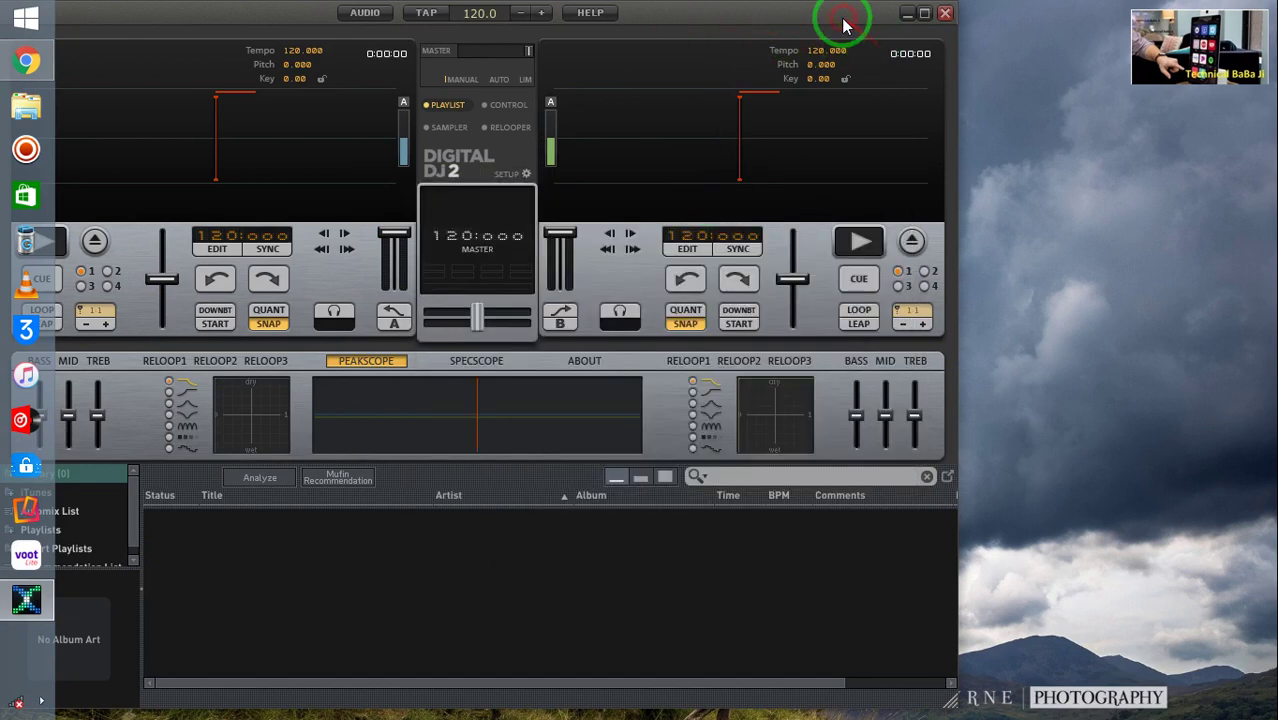
drag(712, 16, 869, 22)
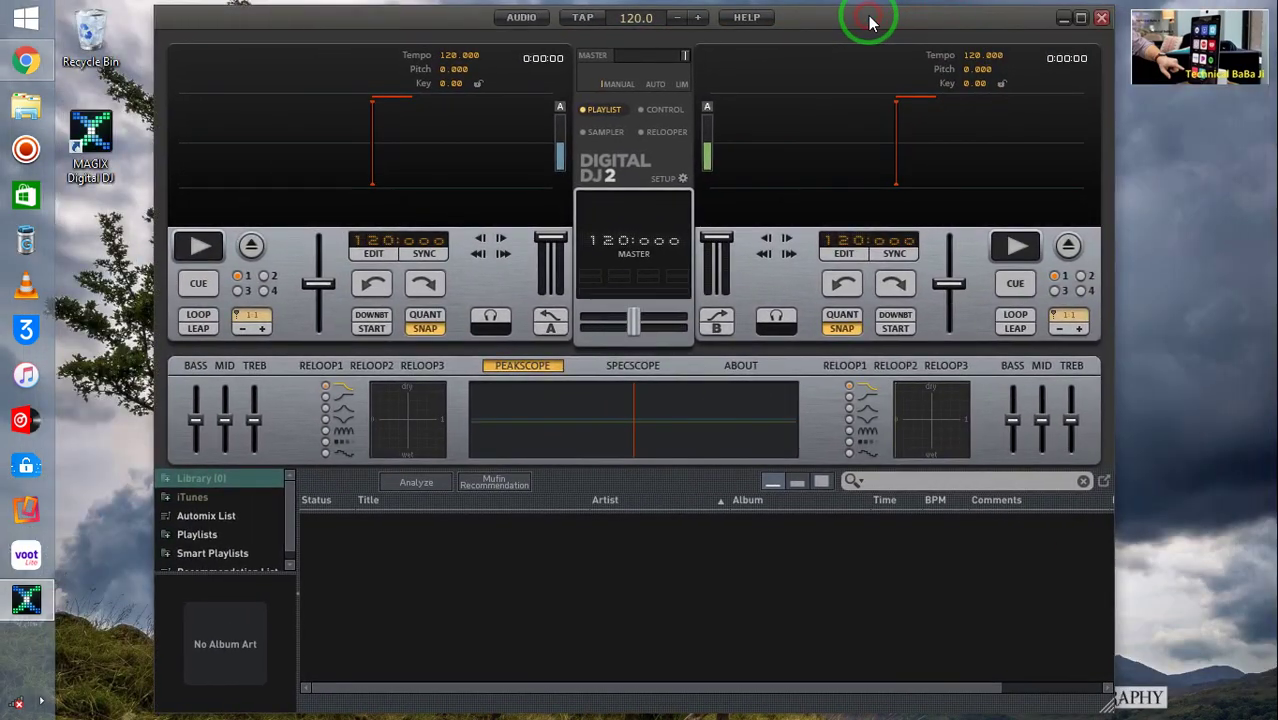
mouse_move(869, 22)
mouse_down()
mouse_move(921, 23)
mouse_move(866, 16)
mouse_up()
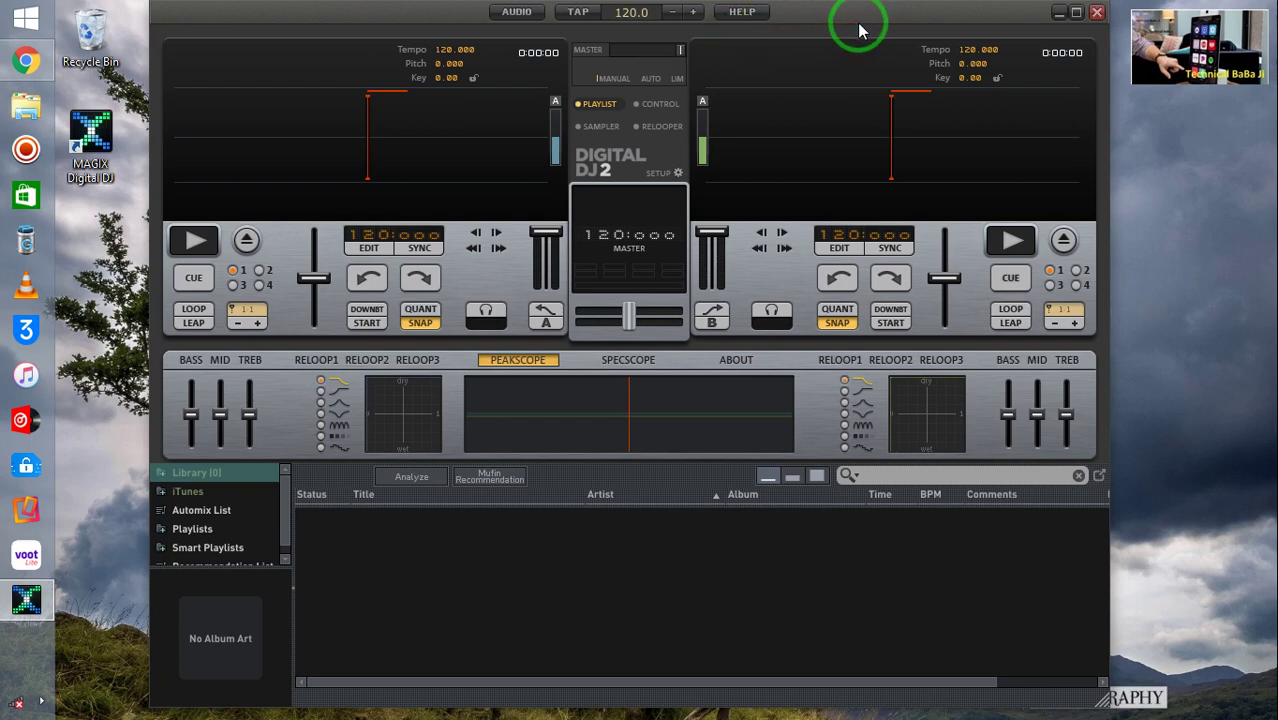
mouse_move(857, 30)
mouse_down()
mouse_move(897, 36)
mouse_move(875, 36)
mouse_up()
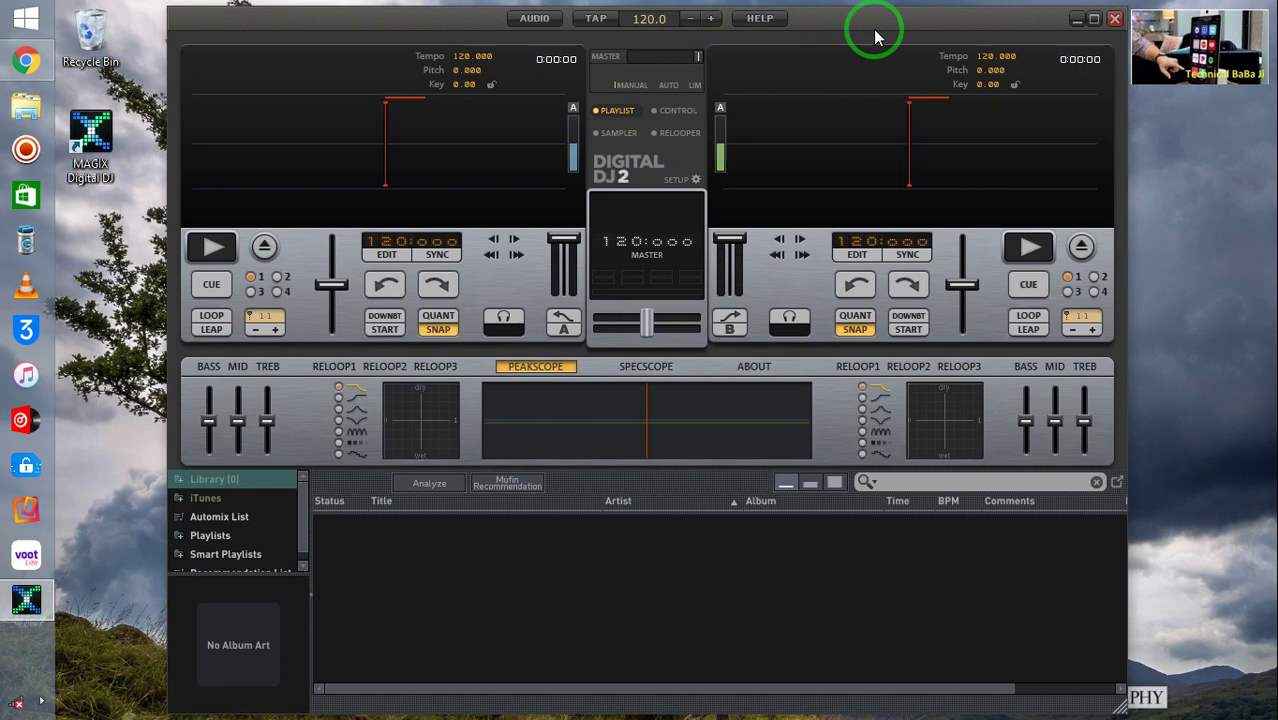
Open the All types of mp3 songs folder on drive E: in File Explorer and place its window between the two decks
key(super+e)
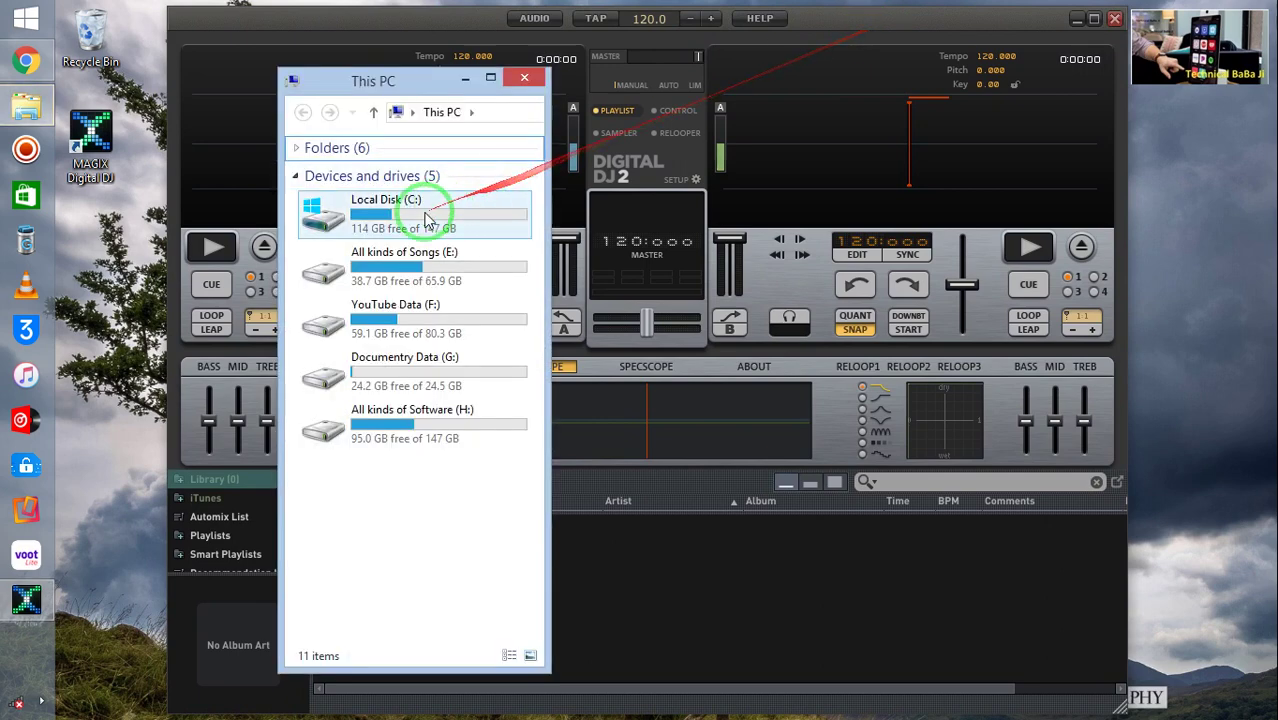
click(405, 285)
click(405, 285)
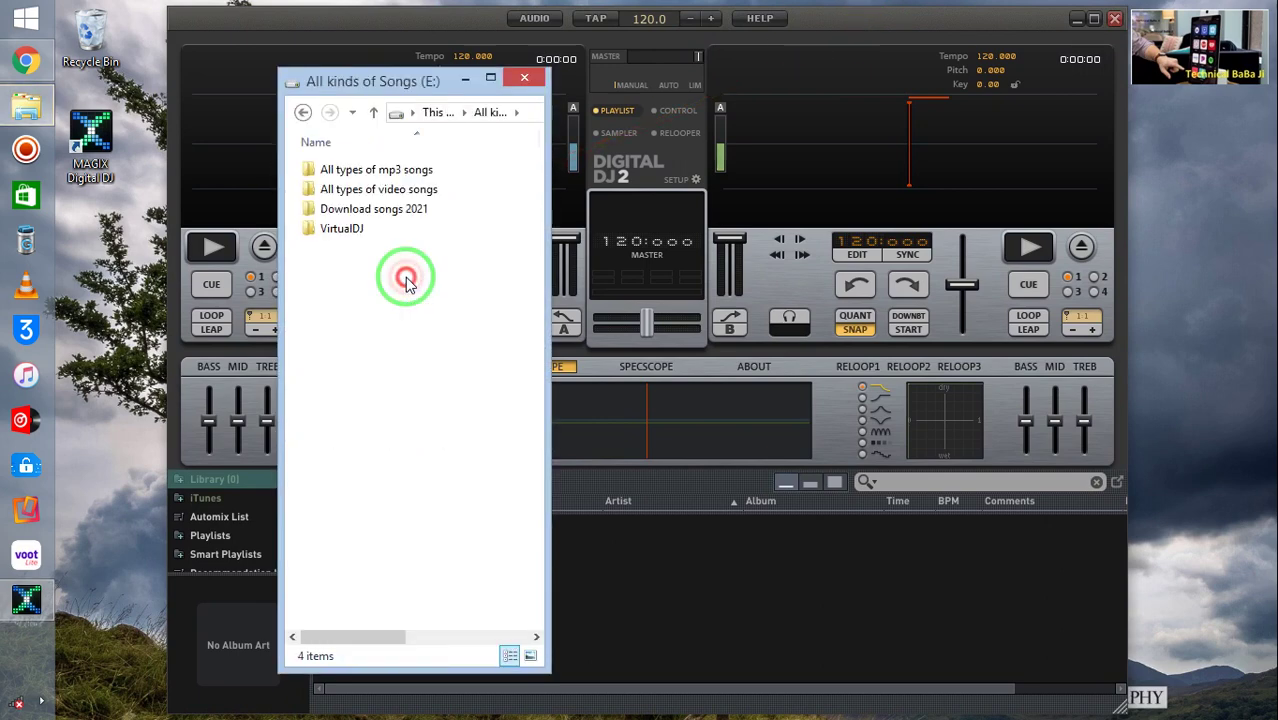
double_click(390, 170)
drag(400, 90, 700, 118)
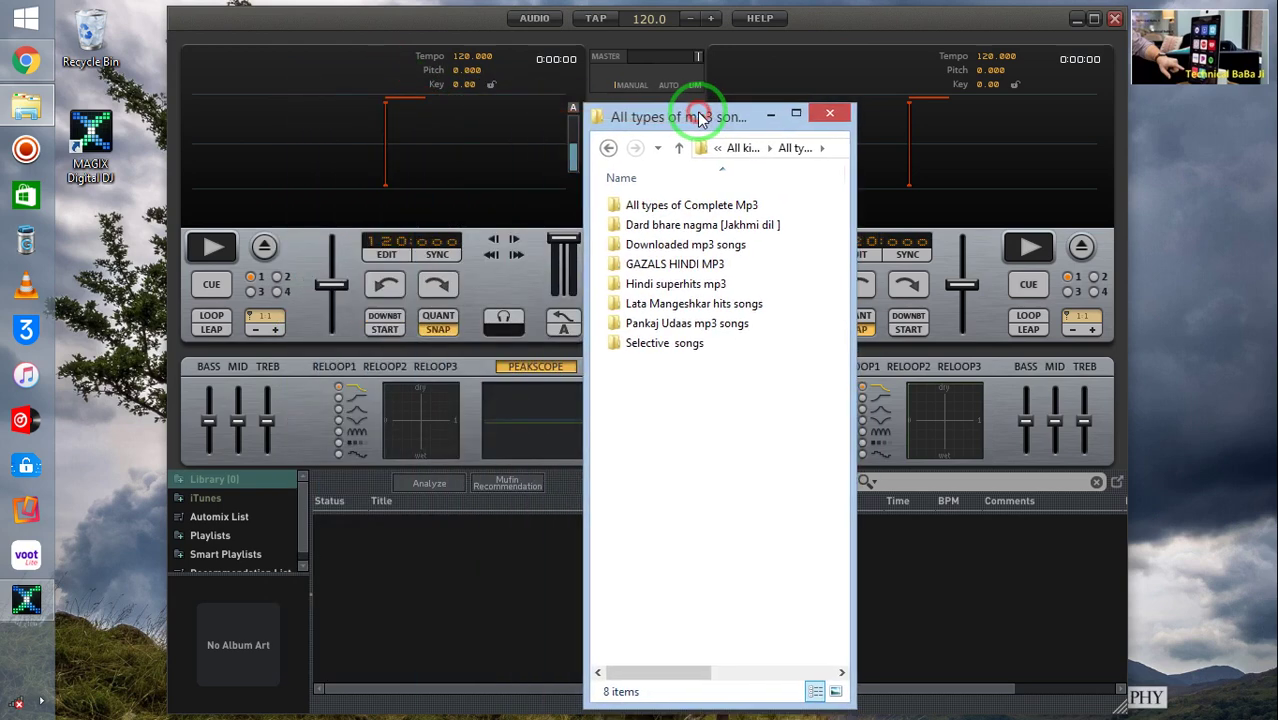
click(695, 247)
double_click(695, 247)
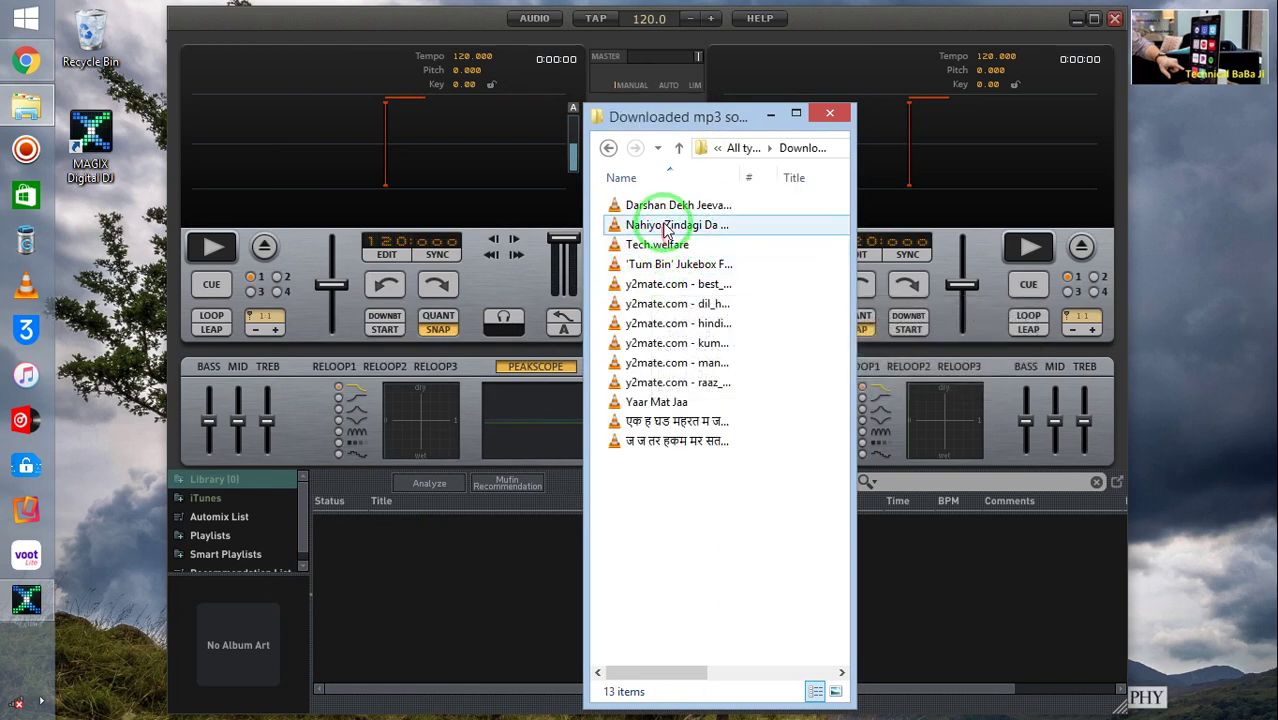
click(608, 148)
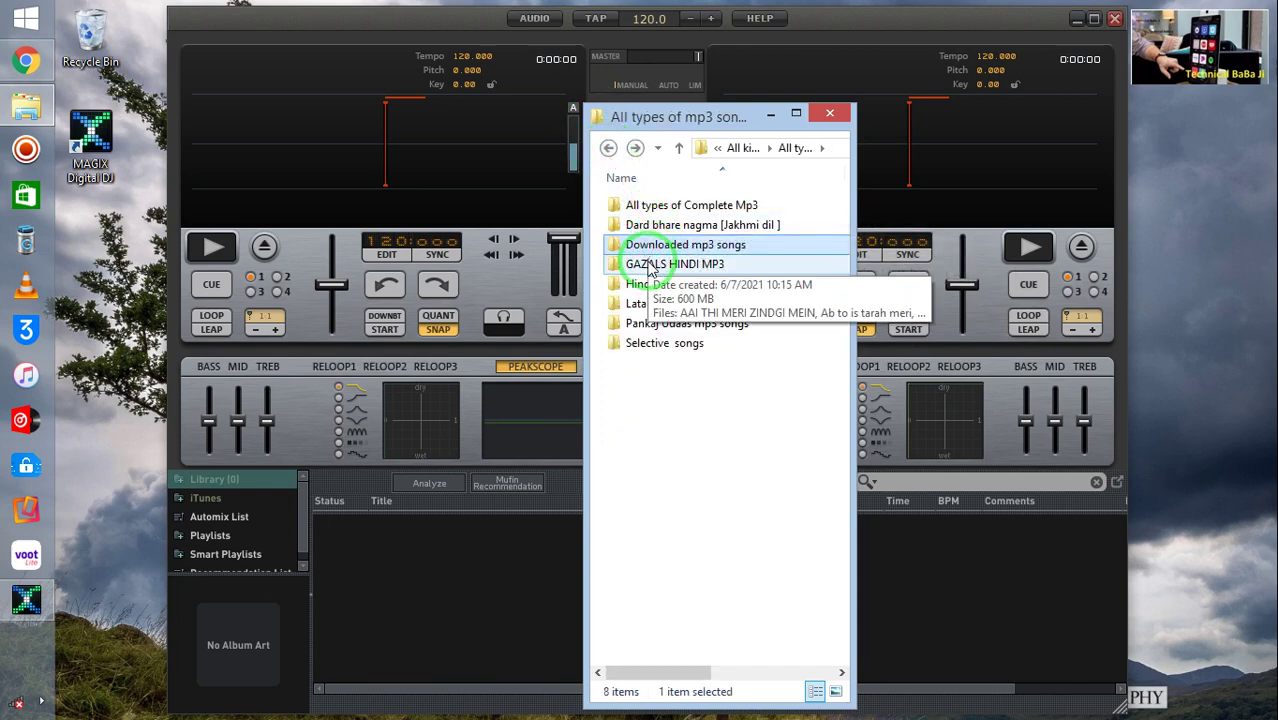
From the Hindi superhits mp3 folder, load Aayega Maza onto deck A and Akhon_Main_Mohabbat onto deck B, and minimize the folder window
double_click(636, 285)
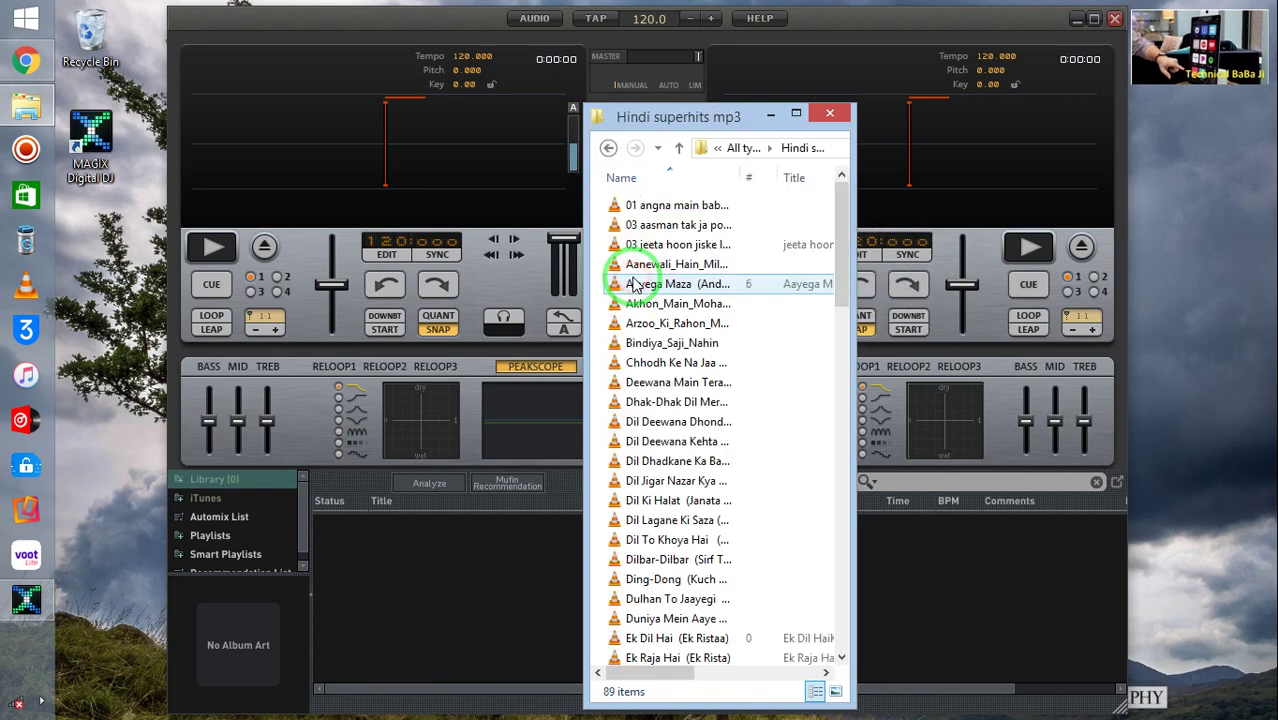
click(647, 286)
drag(647, 286, 318, 149)
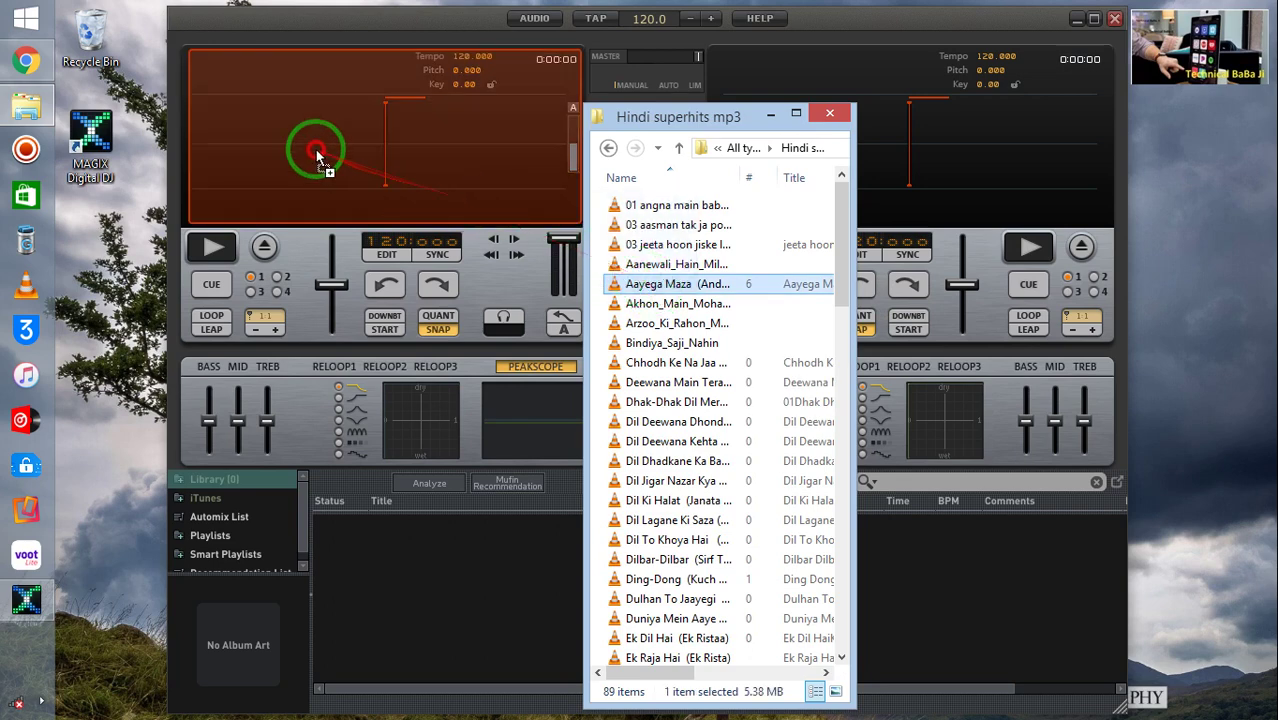
drag(660, 304, 925, 168)
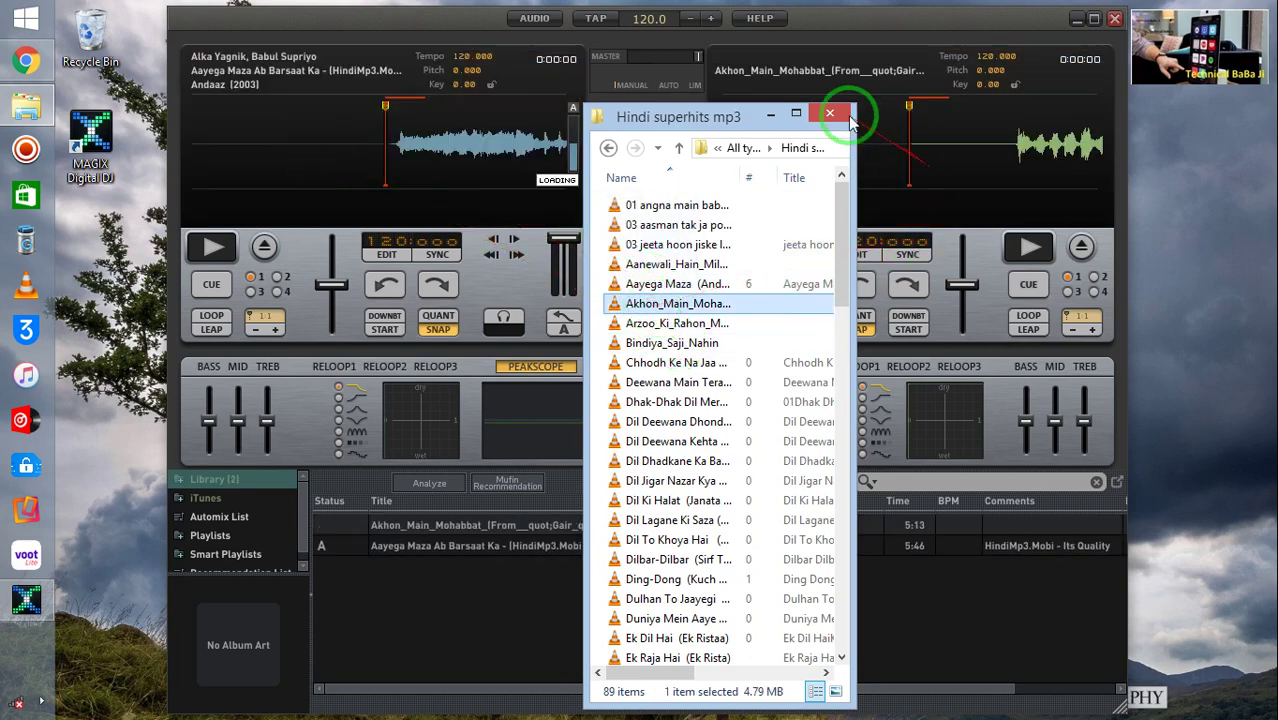
click(773, 114)
click(705, 231)
mouse_move(705, 231)
mouse_down()
mouse_move(650, 271)
mouse_move(725, 294)
mouse_up()
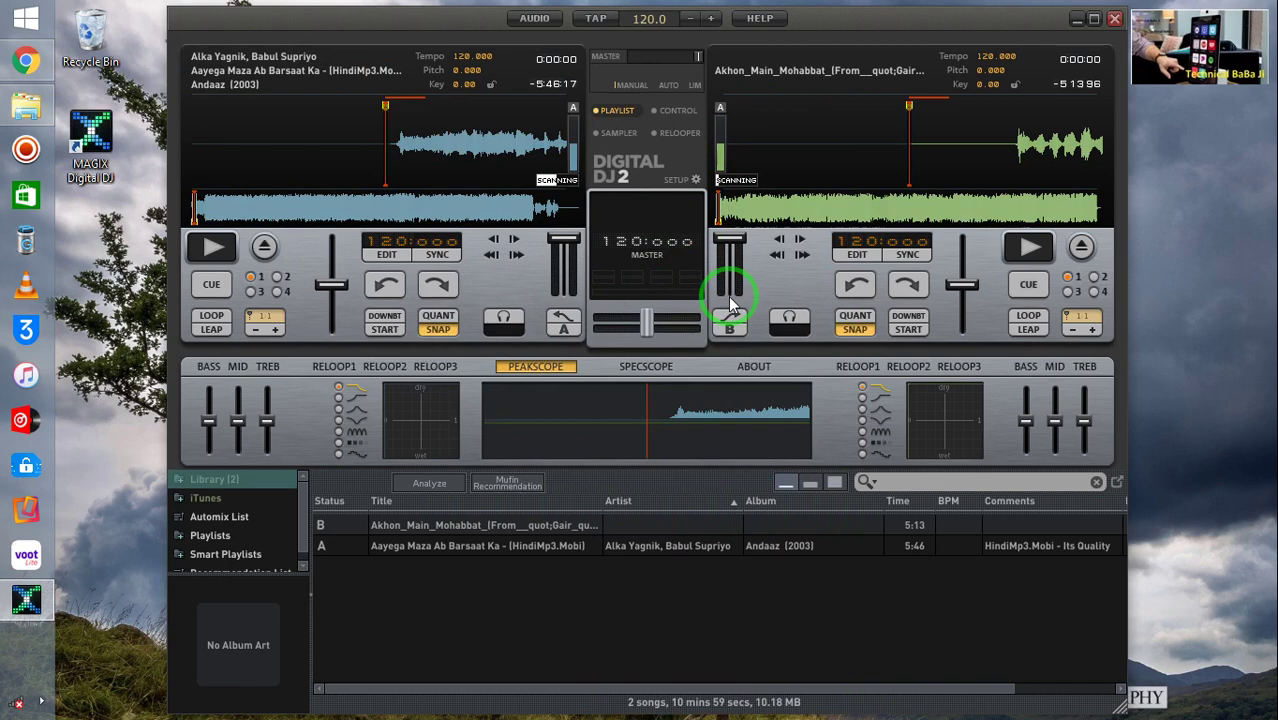
mouse_move(728, 296)
mouse_down()
mouse_move(442, 379)
mouse_move(503, 323)
mouse_up()
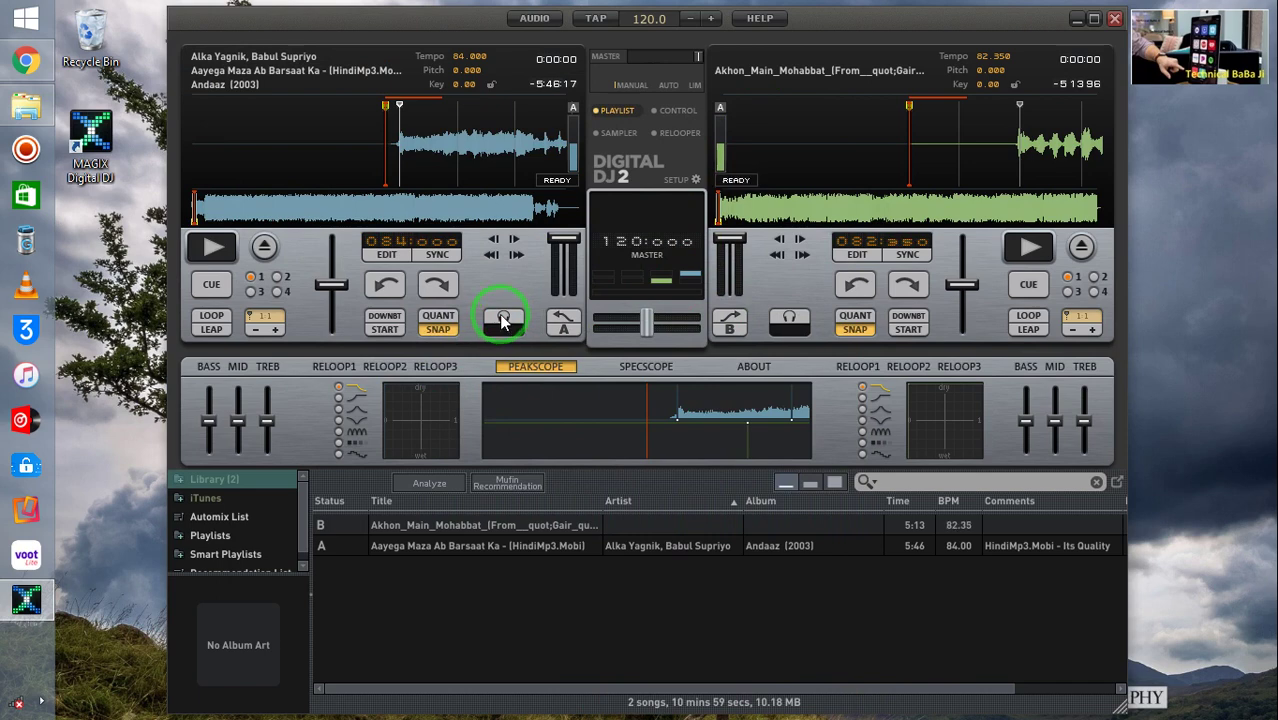
Test playback by starting and pausing the track on deck A, followed by the track on deck B
click(212, 248)
click(212, 250)
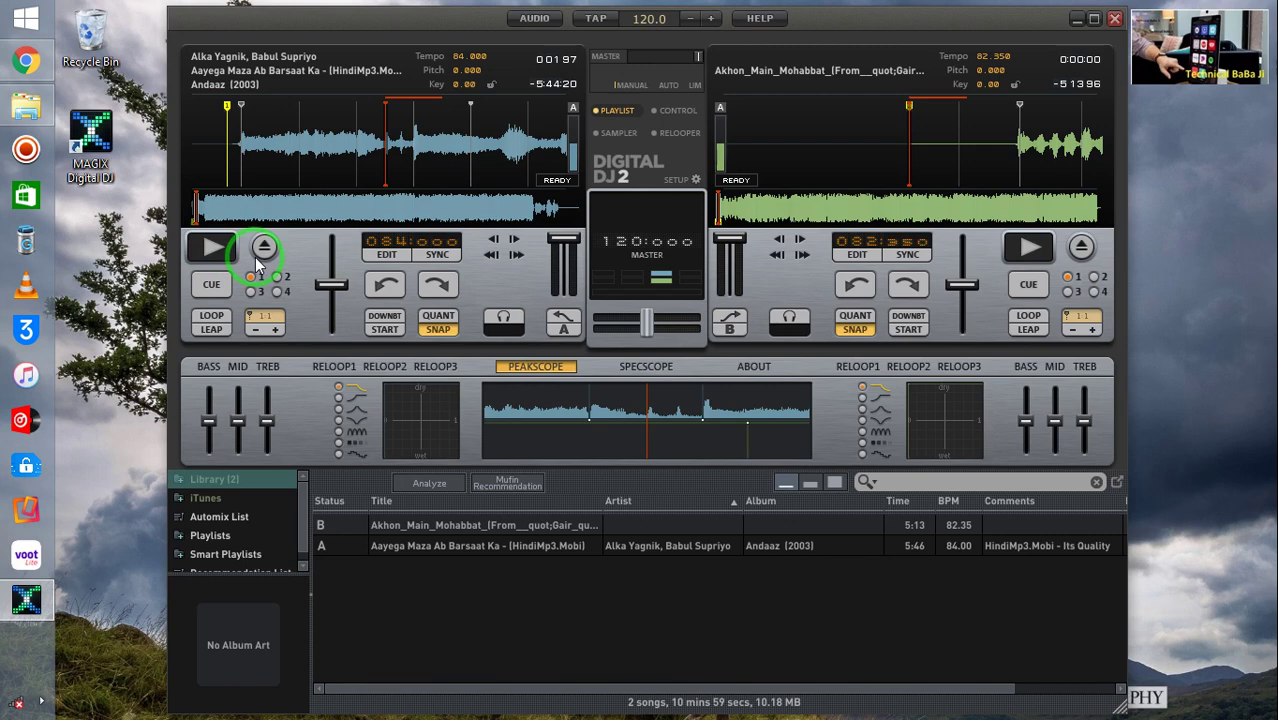
click(210, 250)
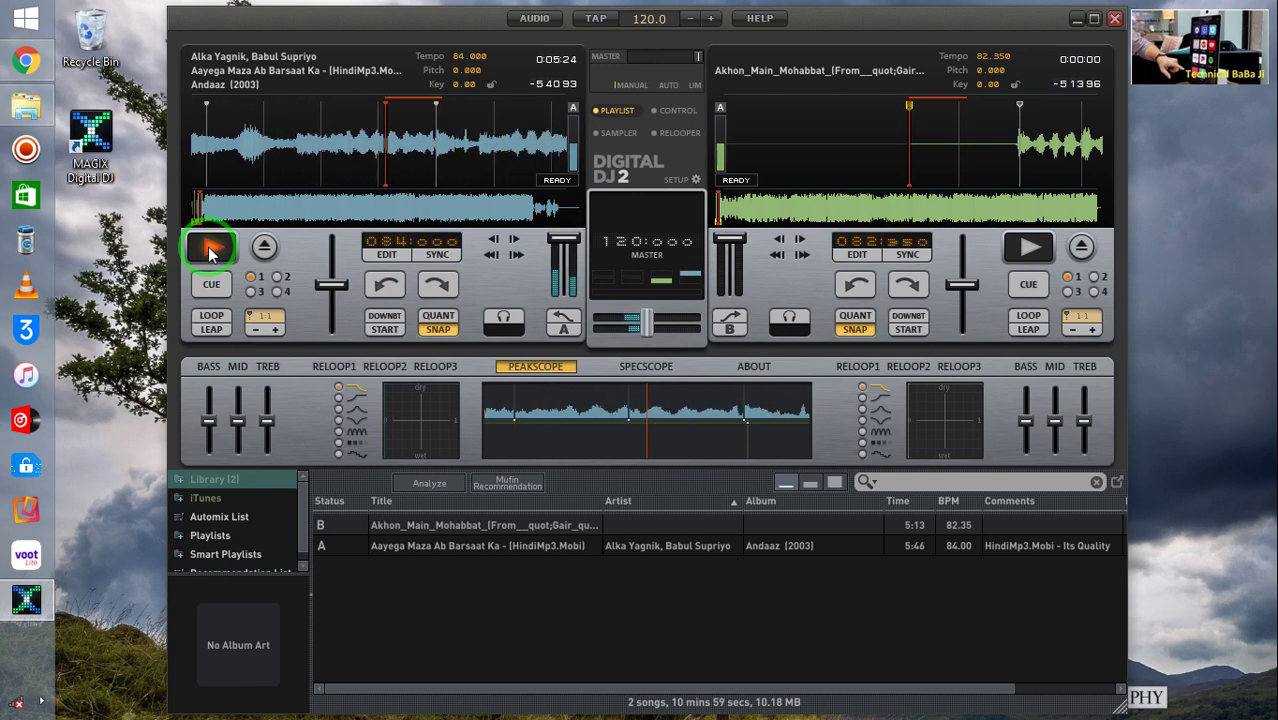
drag(210, 250, 516, 240)
click(1029, 249)
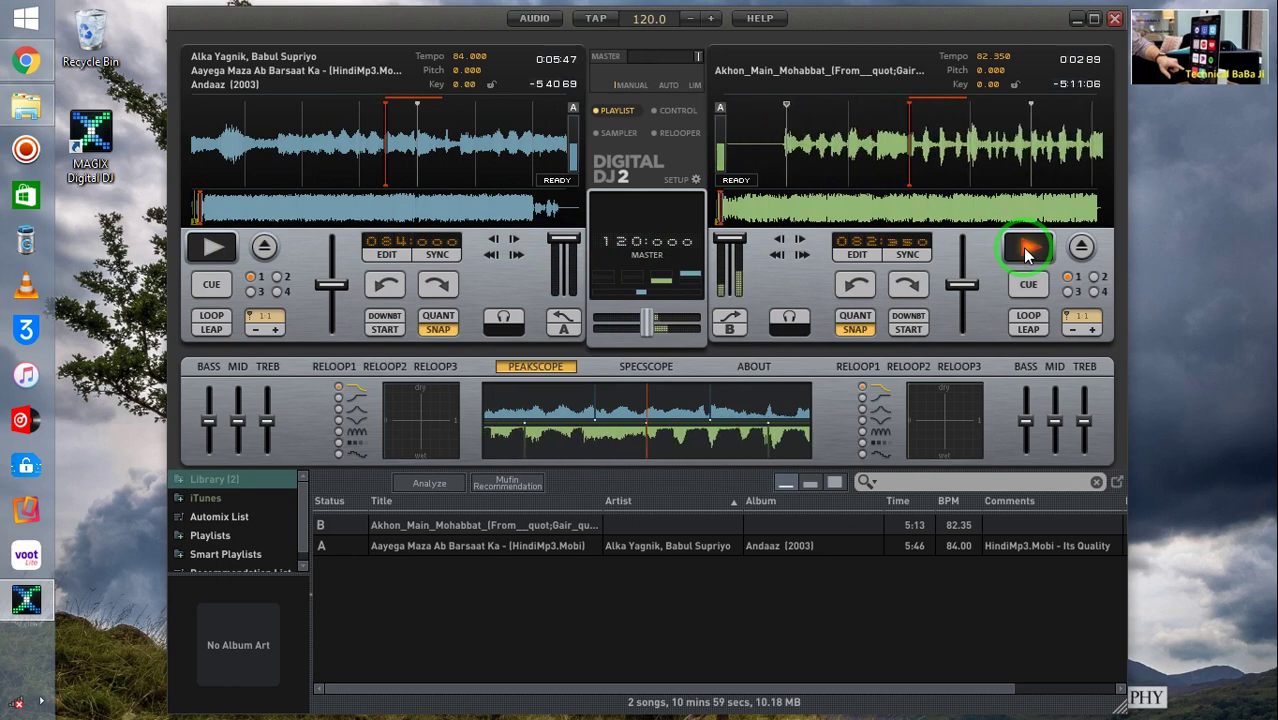
click(1029, 250)
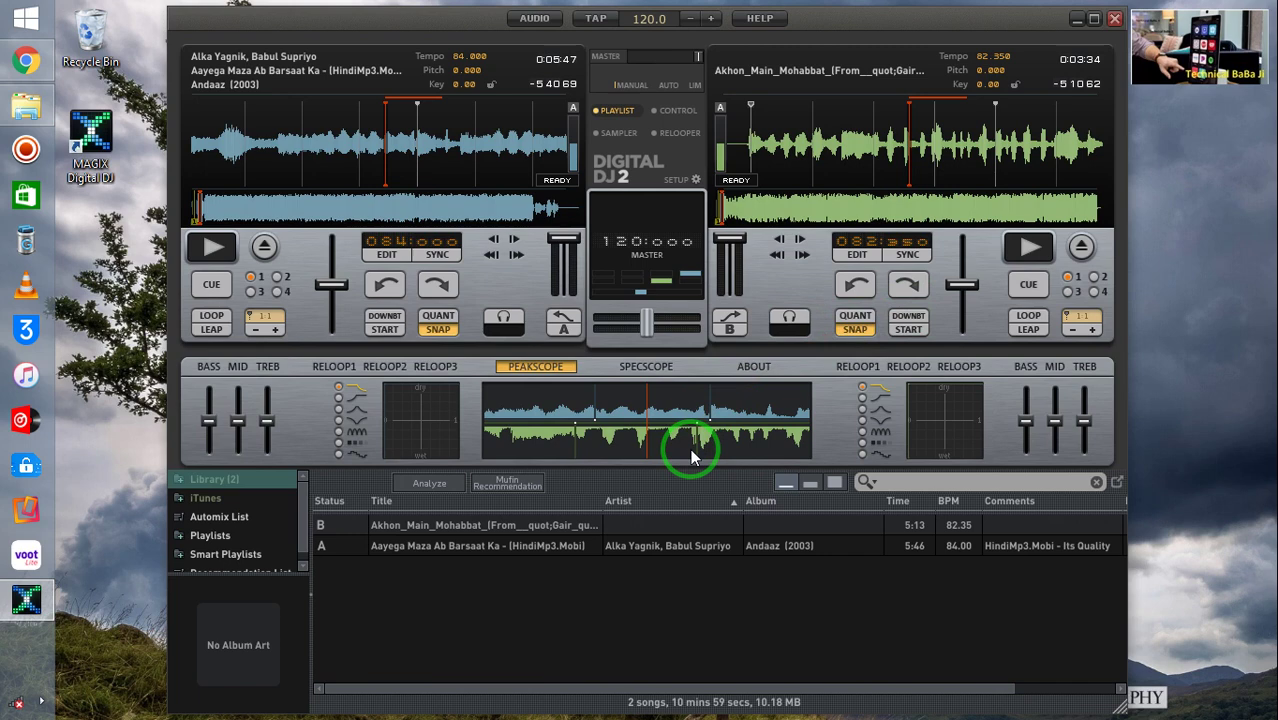
click(685, 476)
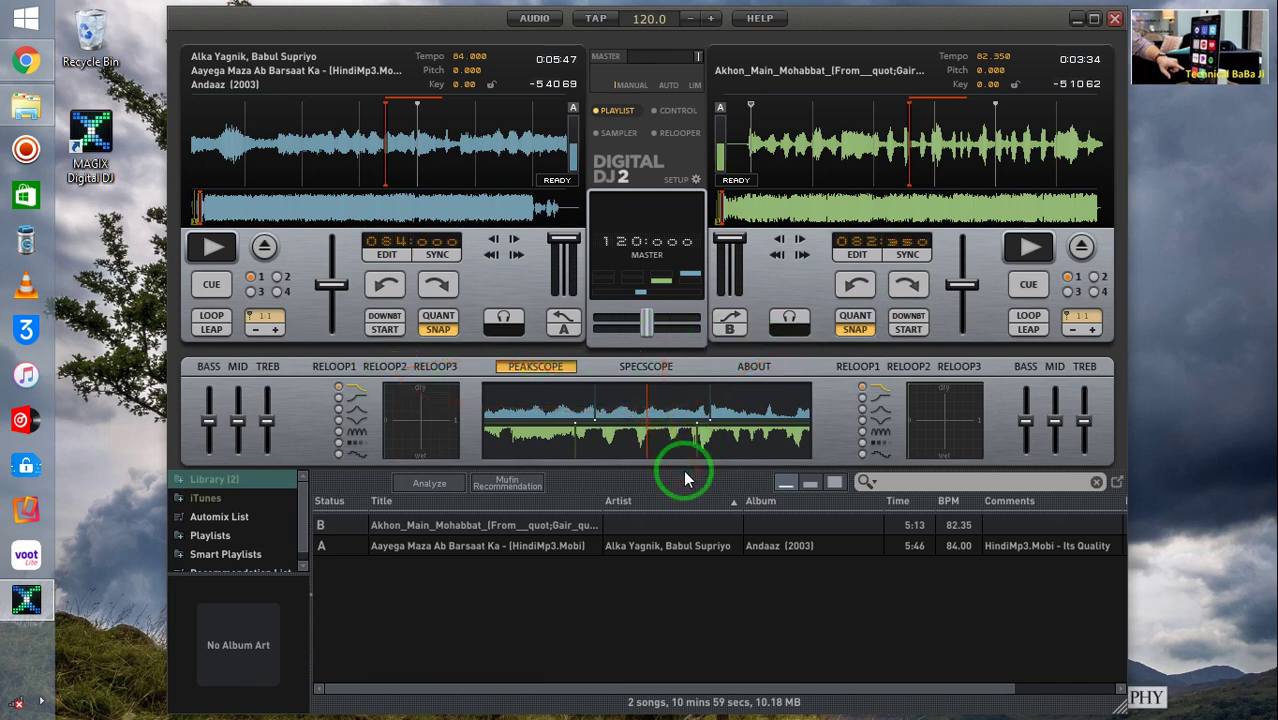